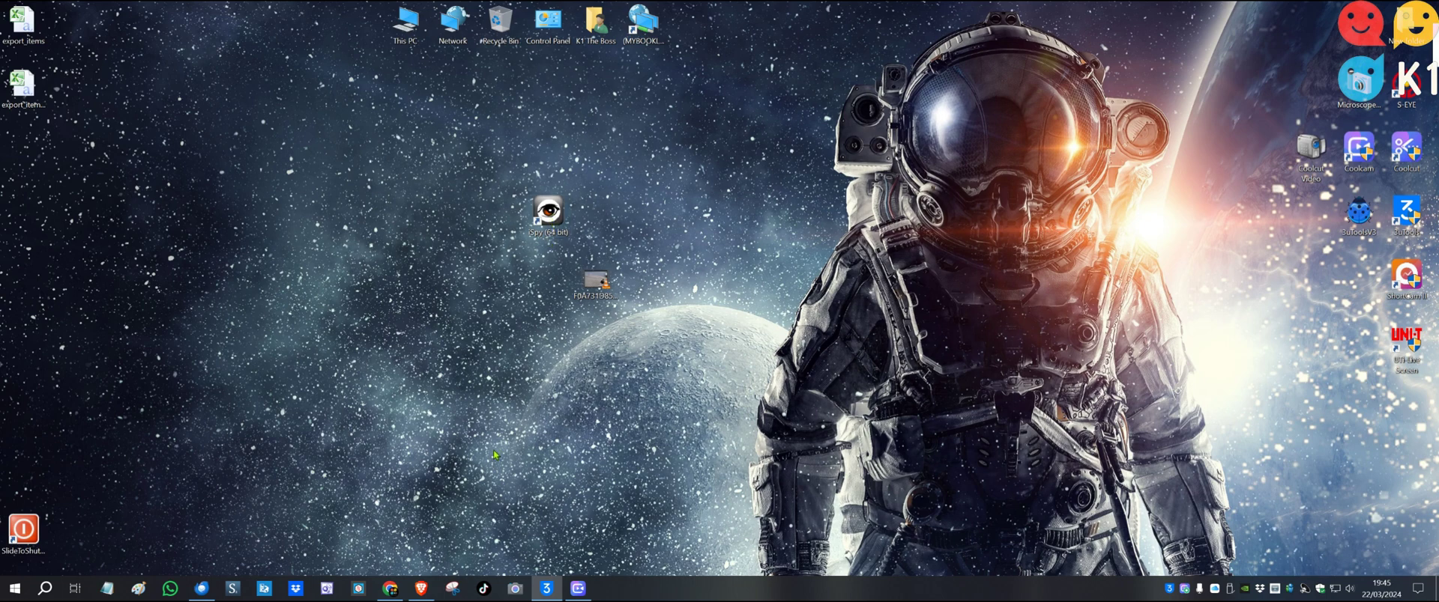
# Open ispyconnect.com from the 'ispy' search results and go to its Download page
pyautogui.click(421, 589)
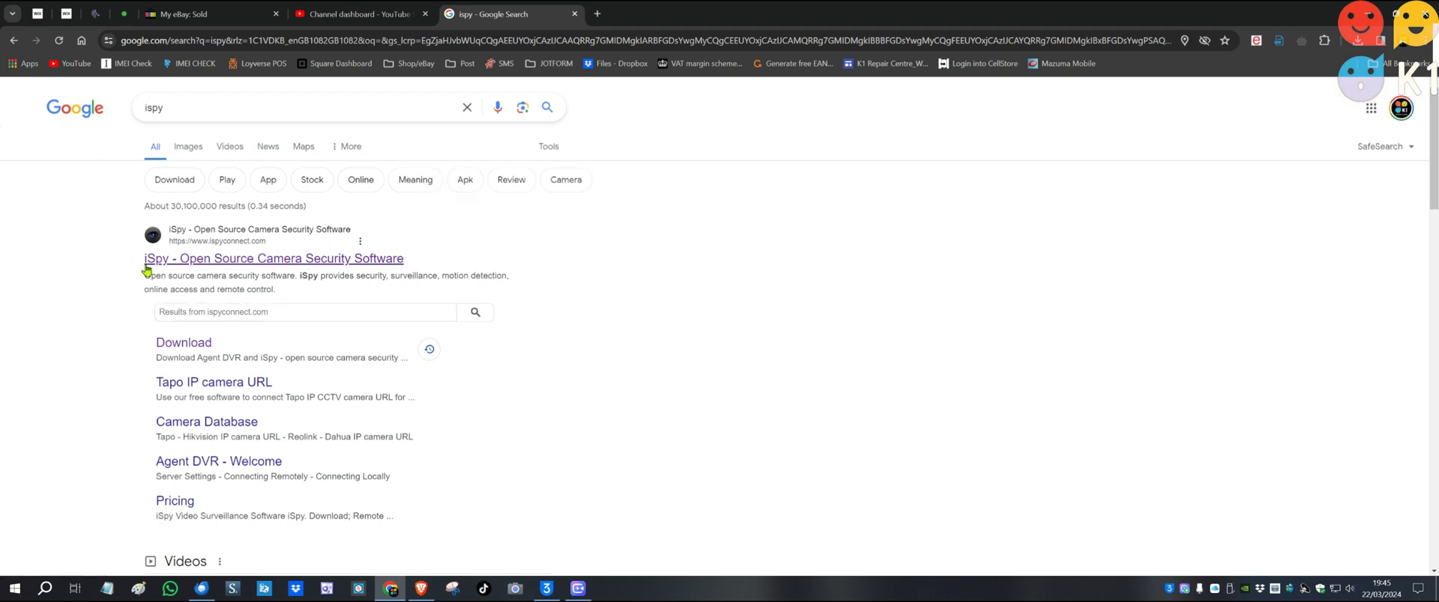
pyautogui.click(243, 257)
pyautogui.rightClick(243, 257)
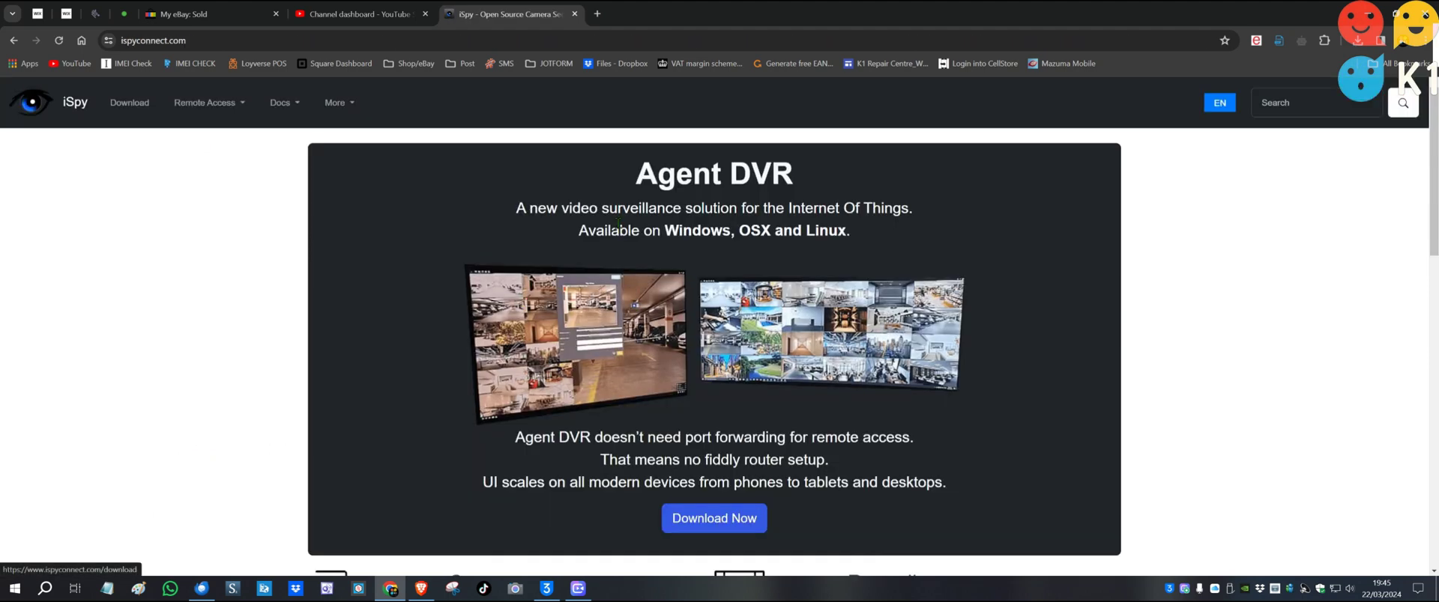
pyautogui.click(129, 103)
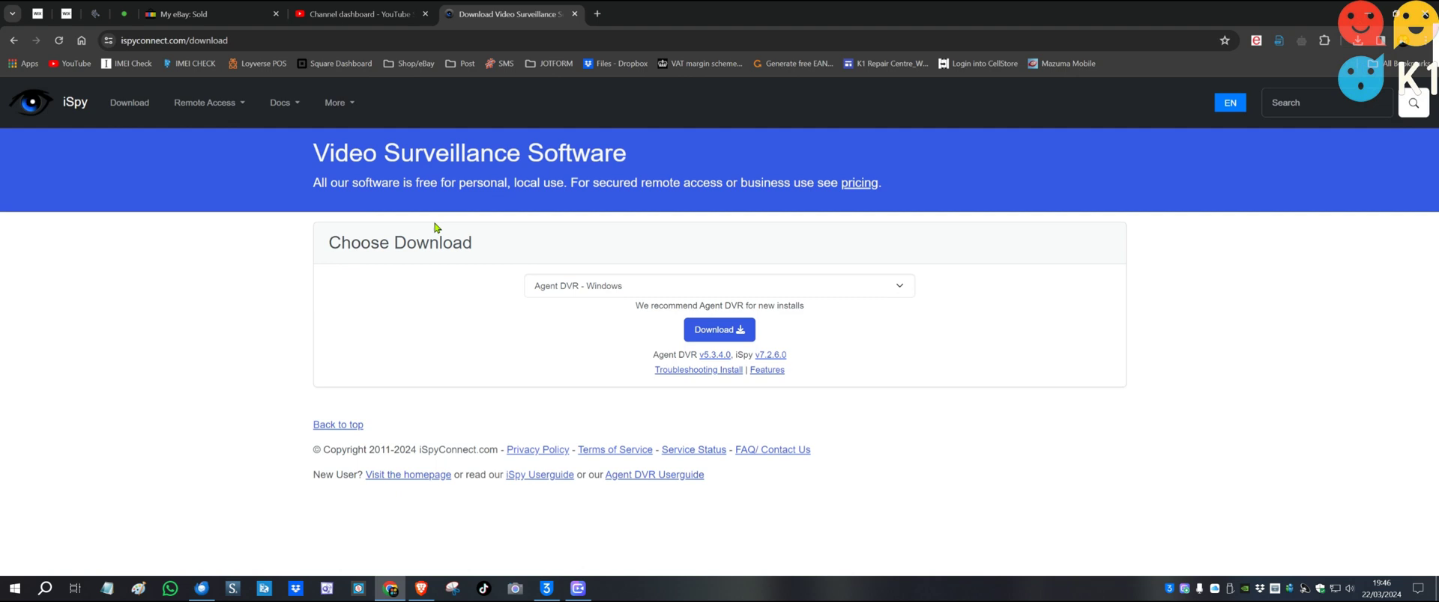
# Pick the iSpy 64 bit download, cancel saving the duplicate copy, and minimise Chrome
pyautogui.click(644, 289)
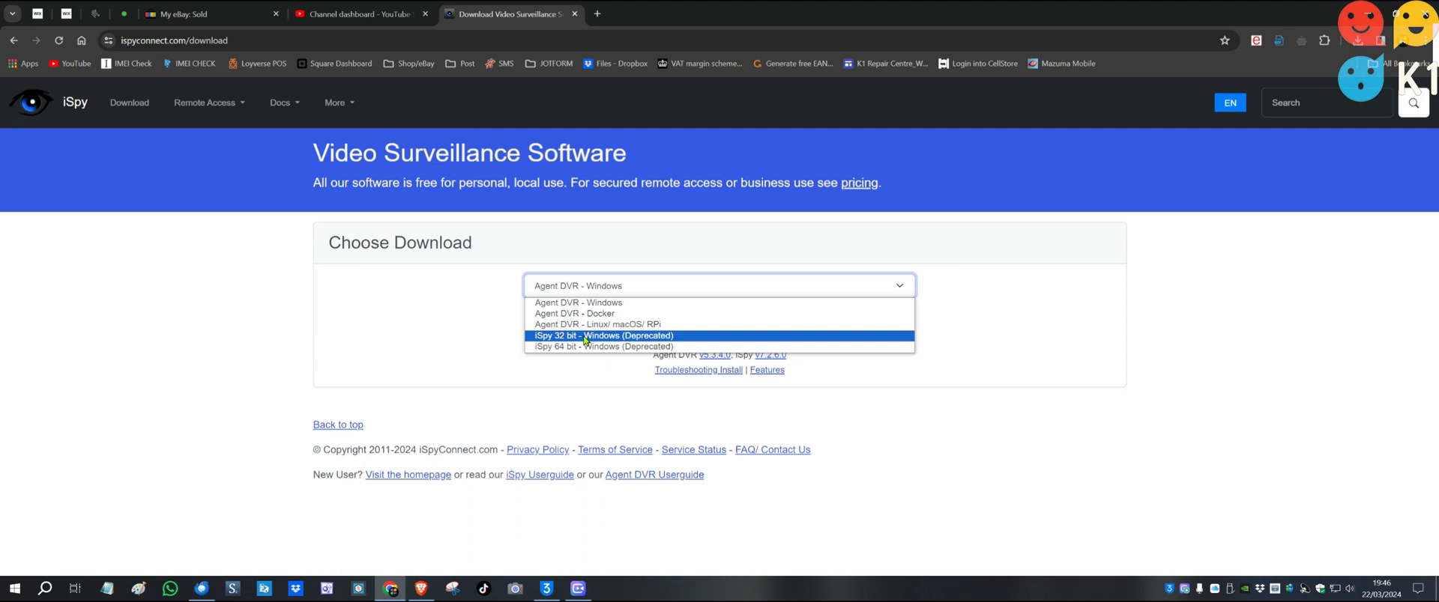
pyautogui.click(563, 348)
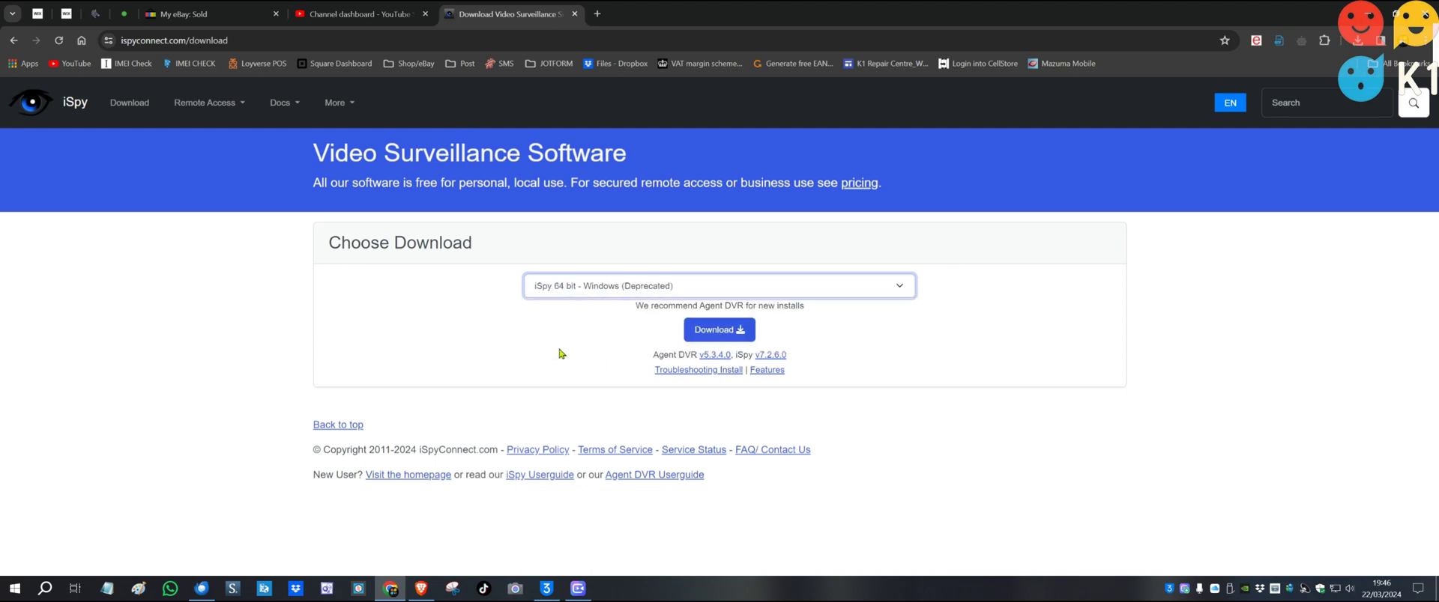
pyautogui.click(722, 333)
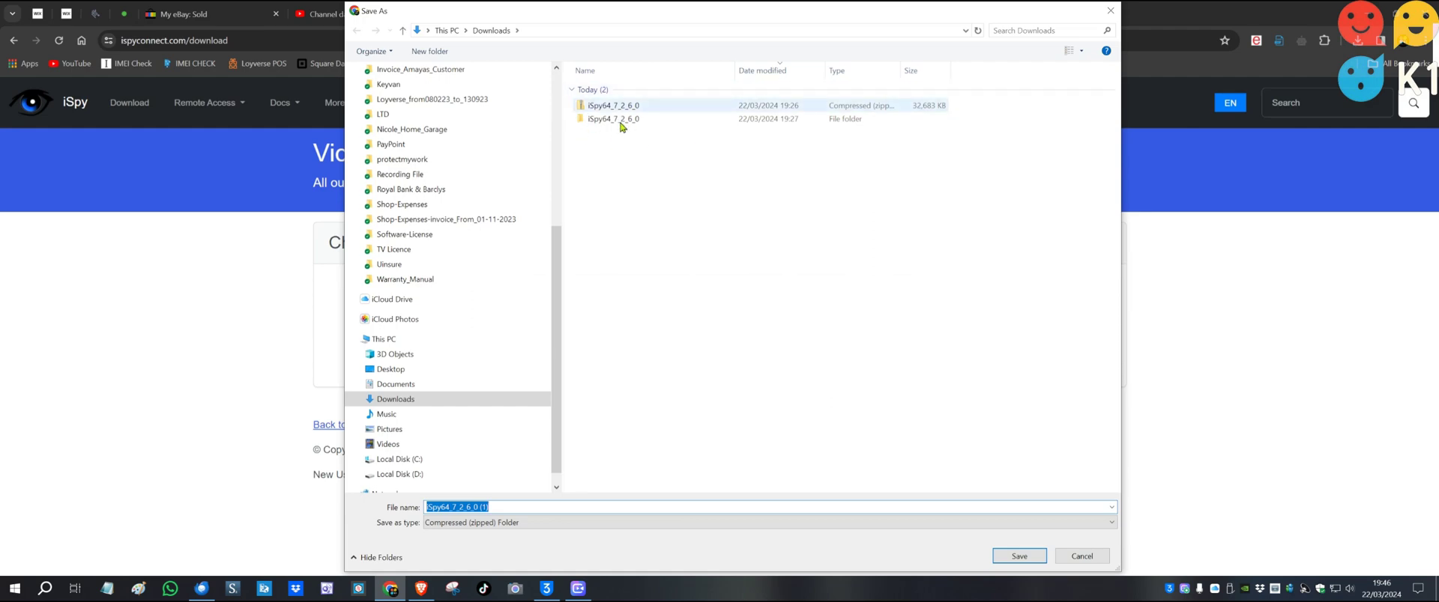
pyautogui.click(1079, 557)
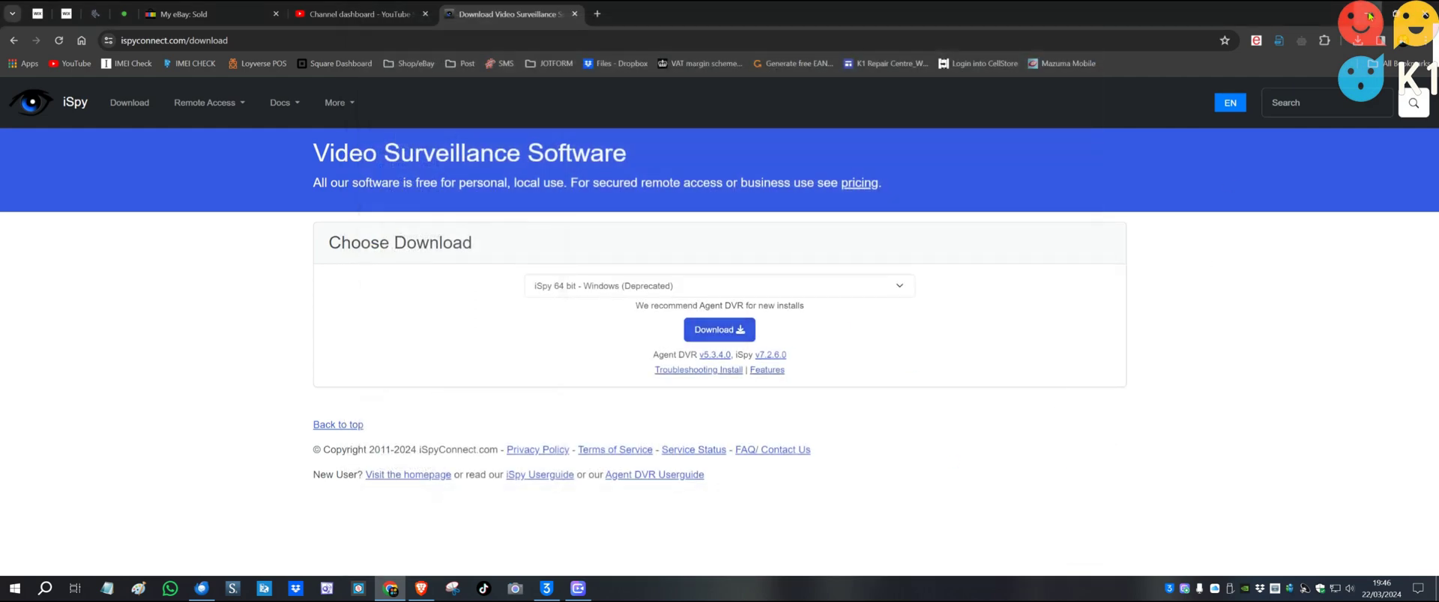
pyautogui.click(1368, 15)
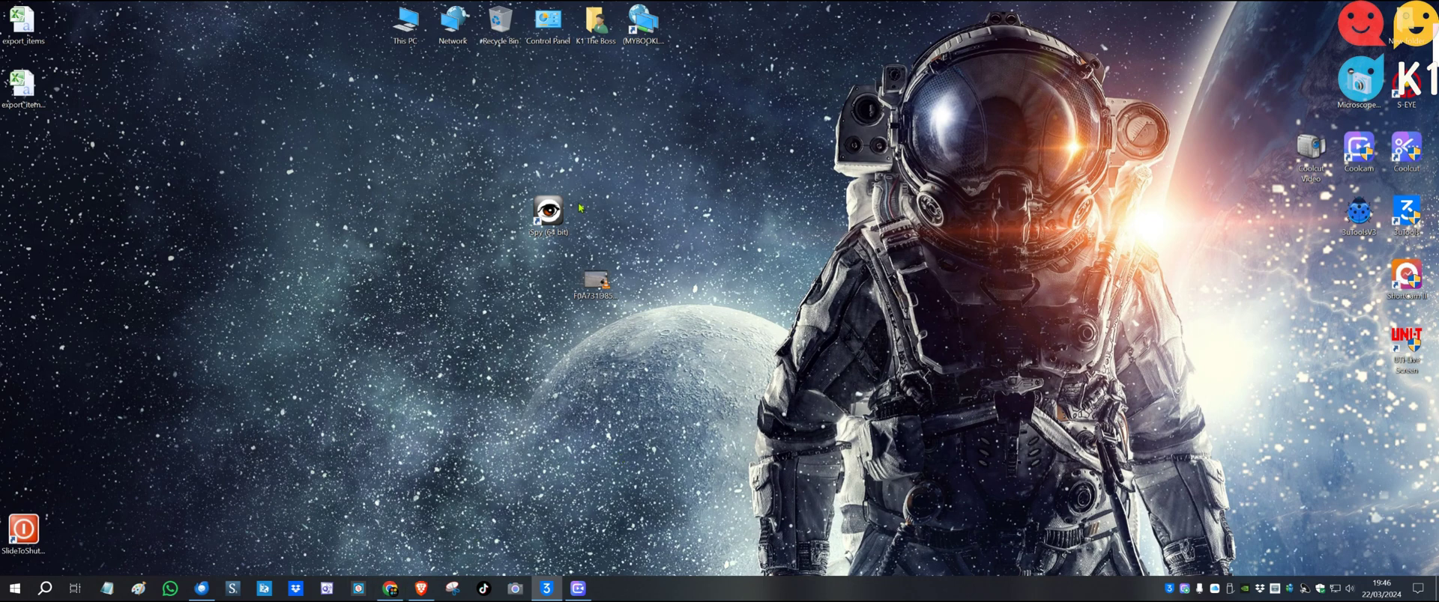
# Browse to the user's Downloads folder and open the iSpy64_7_2_6_0 folder
pyautogui.doubleClick(599, 19)
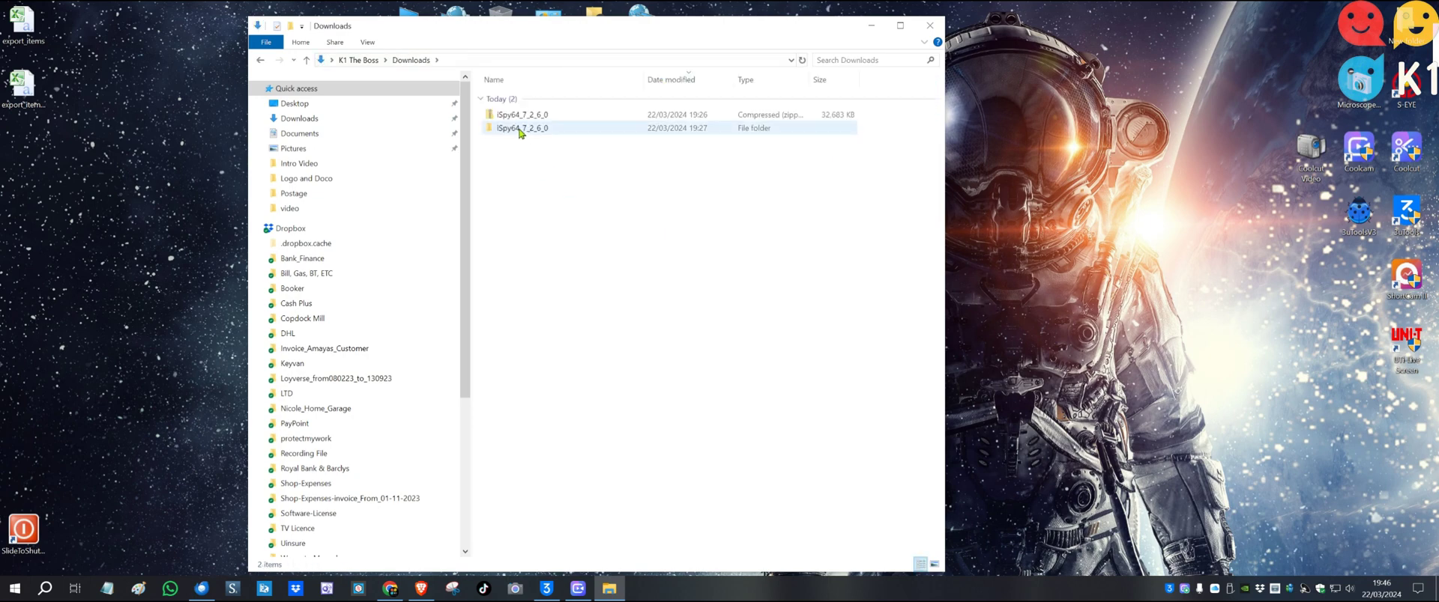
pyautogui.click(520, 129)
pyautogui.doubleClick(519, 130)
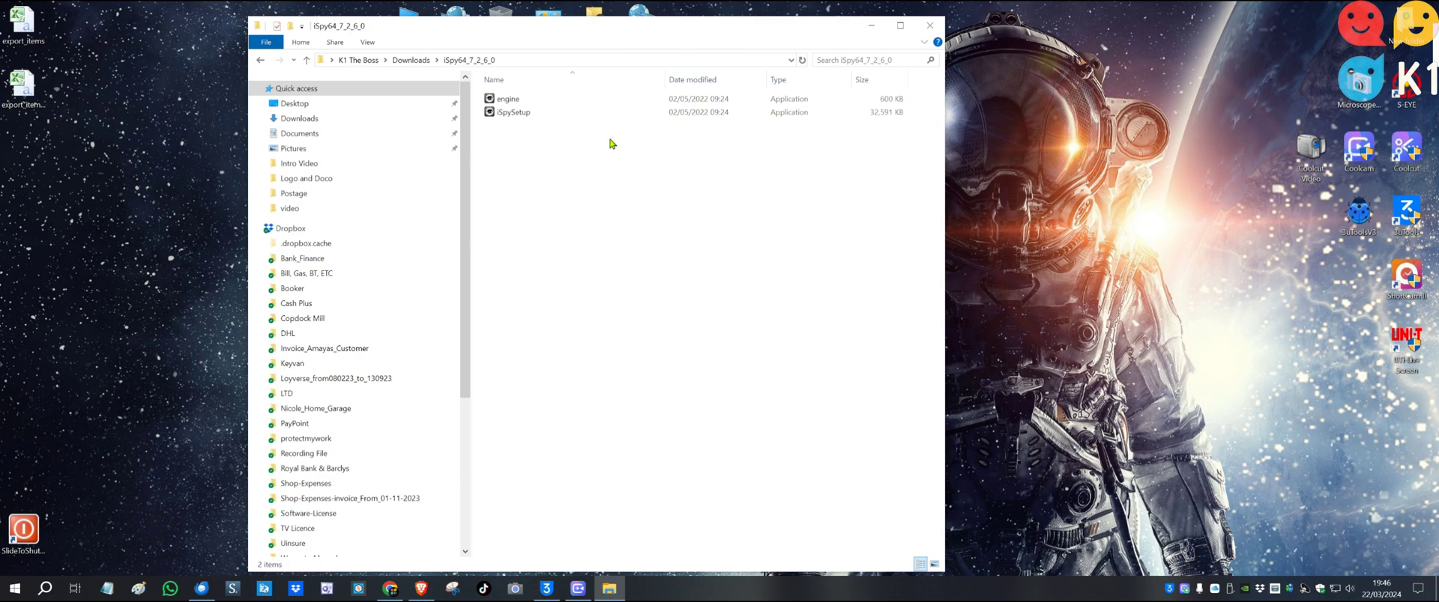
# Close the iSpy folder, centre the phone mirror in full screen, and launch Tapo
pyautogui.click(930, 26)
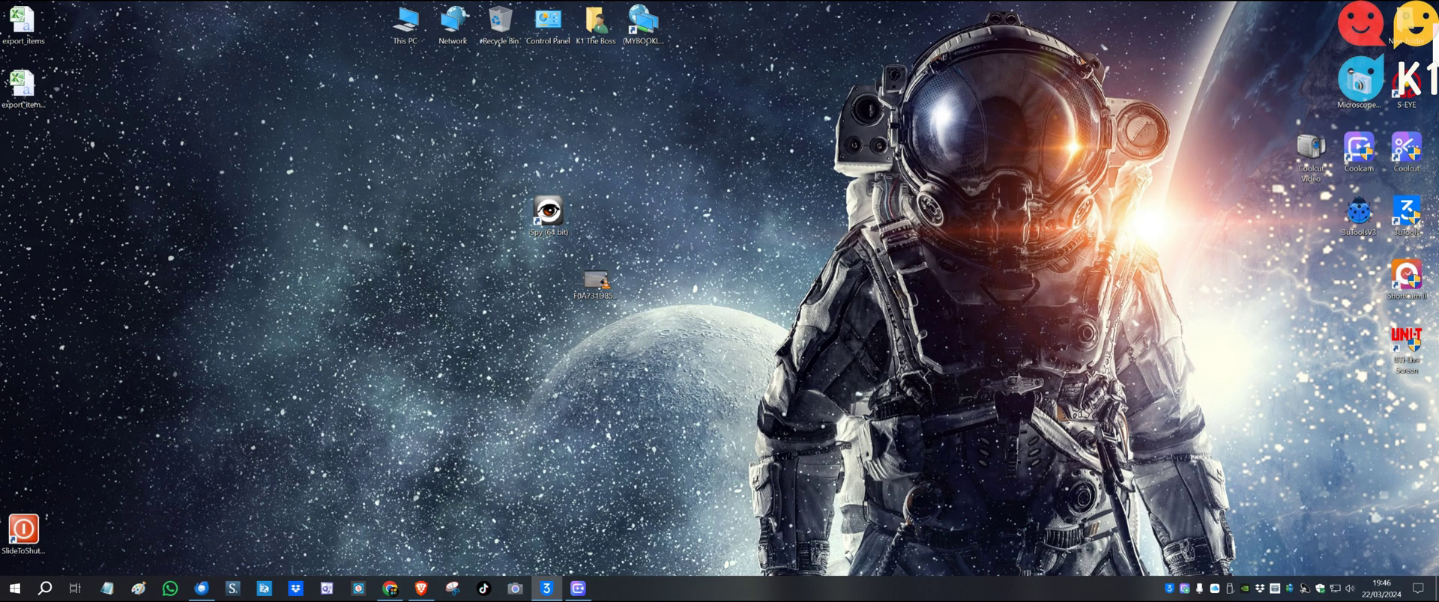
pyautogui.moveTo(1151, 255); pyautogui.dragTo(664, 167)
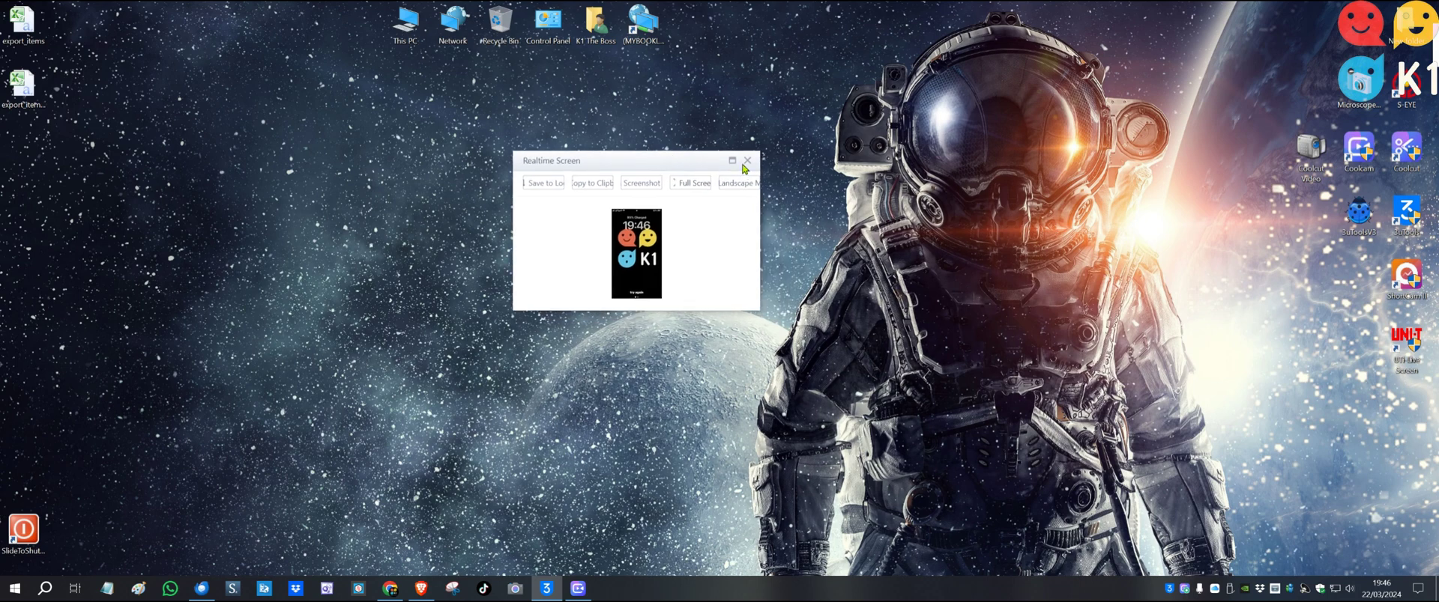
pyautogui.click(690, 183)
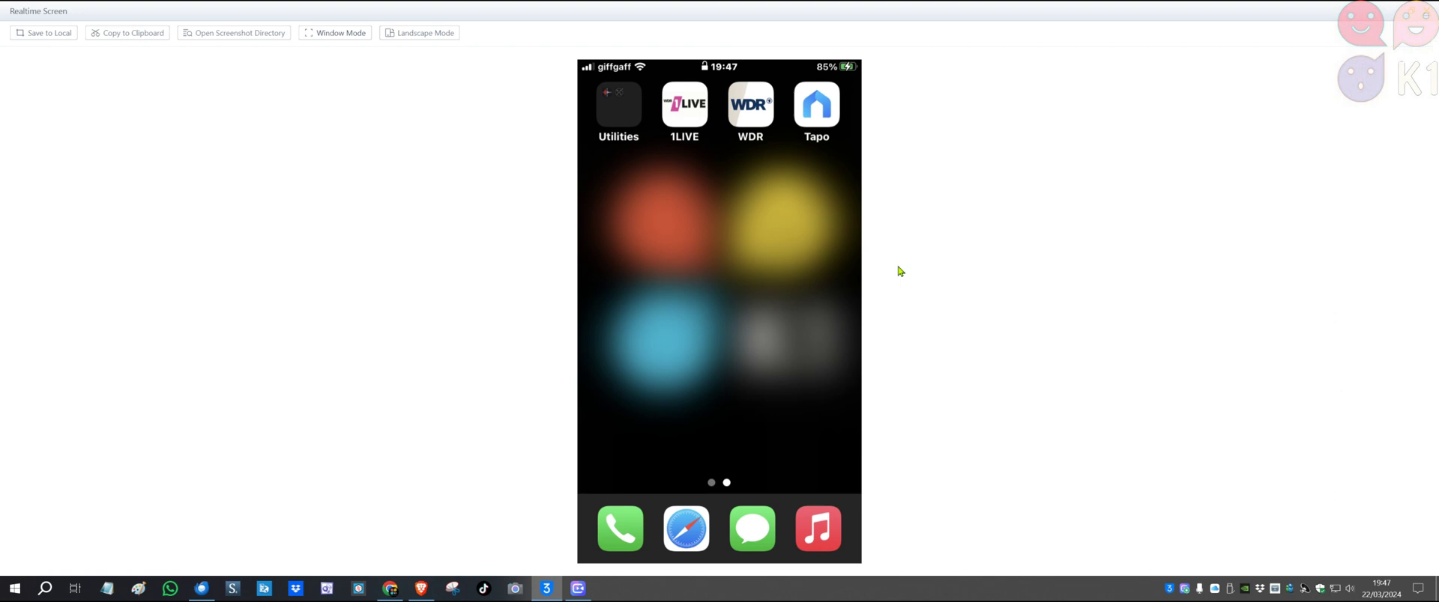
pyautogui.click(807, 122)
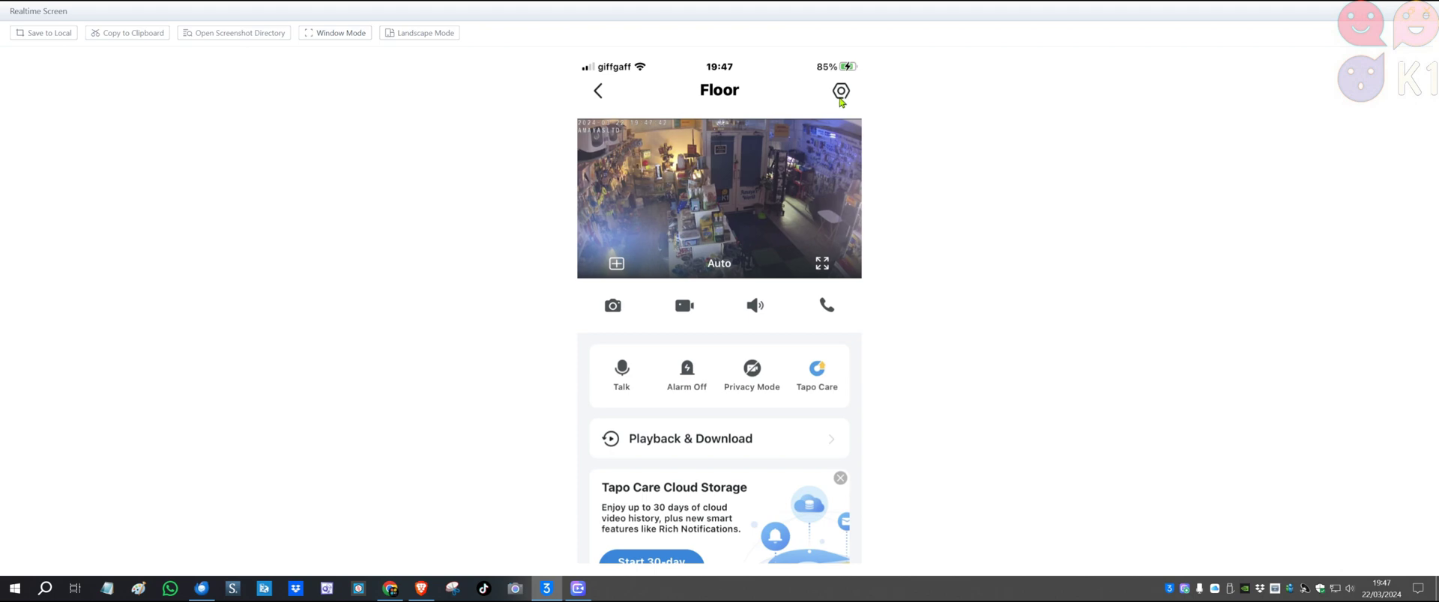
# In the Floor camera's Advanced Settings > Camera Account, choose Create Now
pyautogui.click(840, 97)
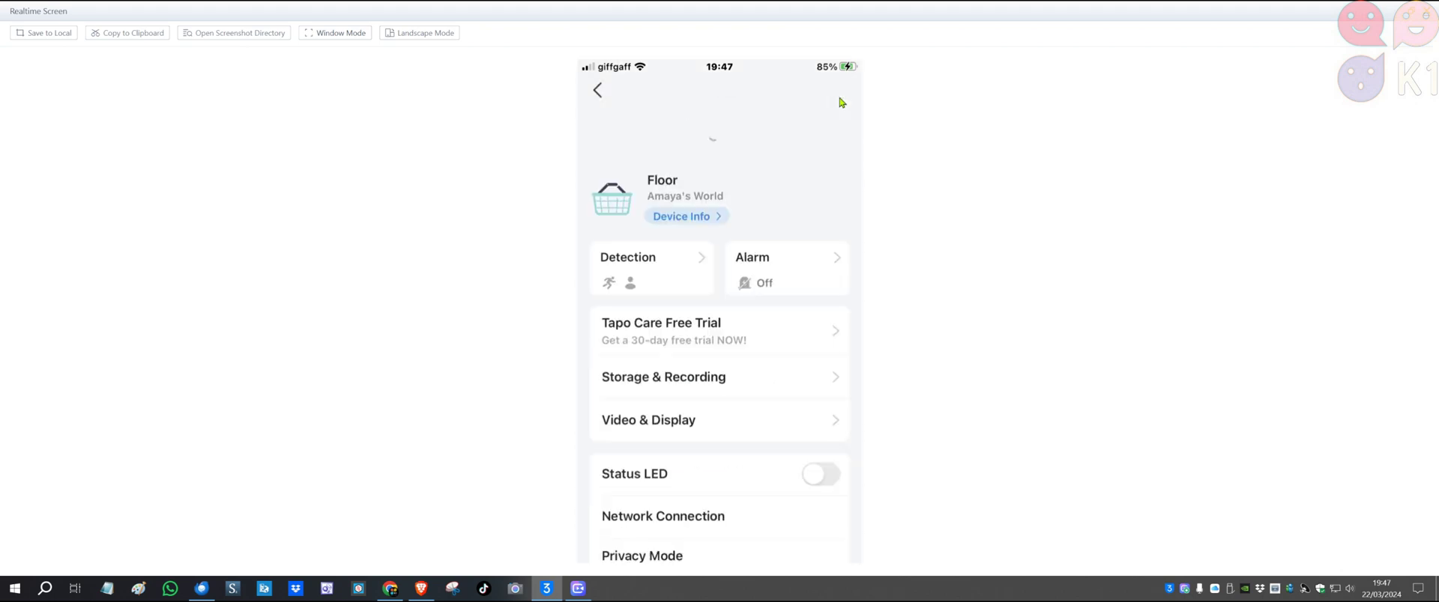
pyautogui.scroll(-10, 762, 251)
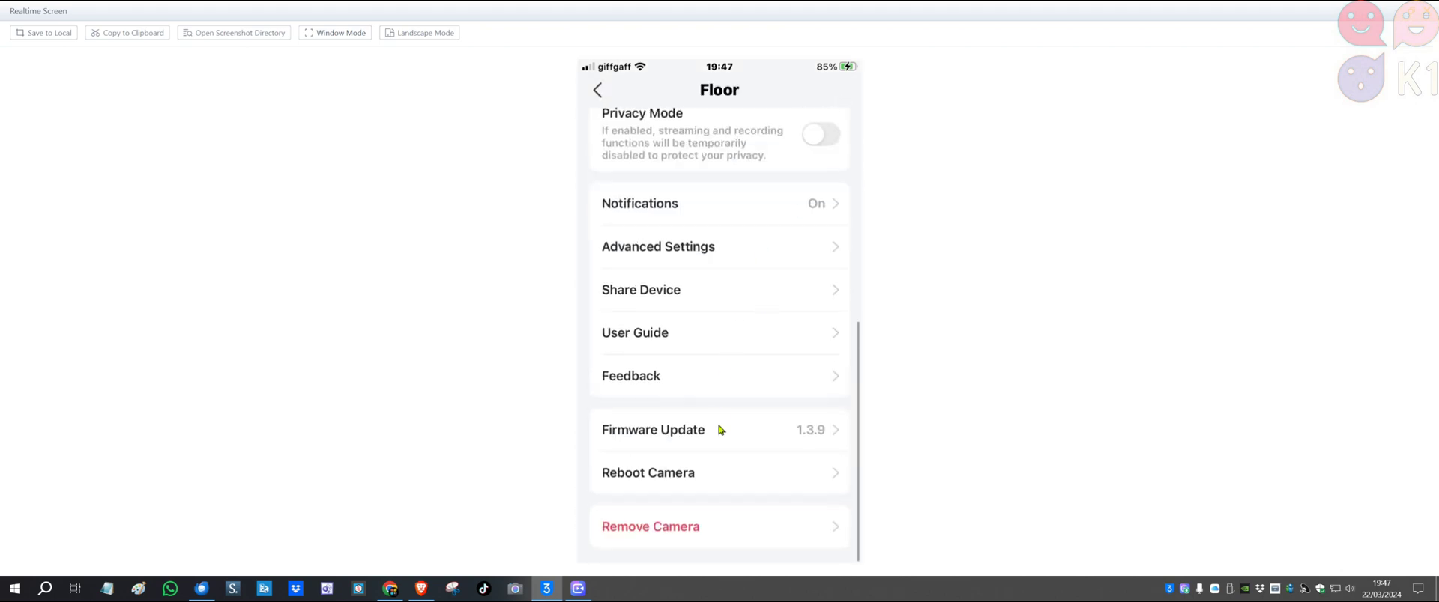
pyautogui.click(760, 263)
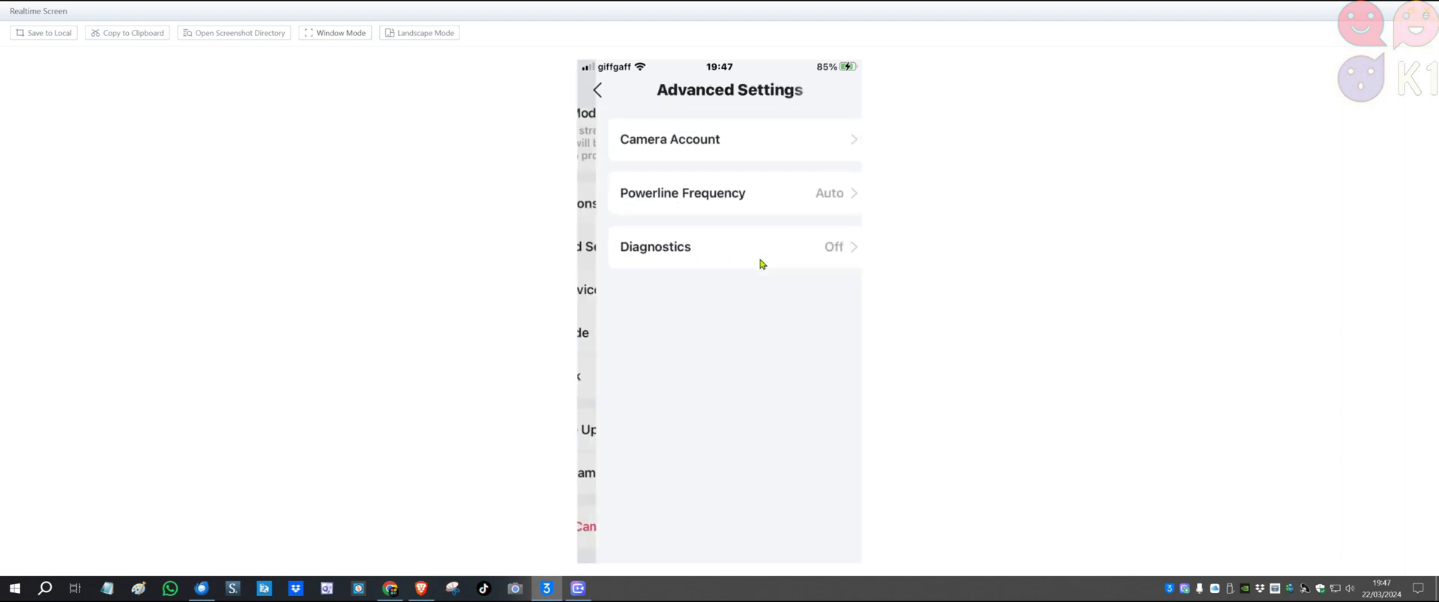
pyautogui.click(687, 155)
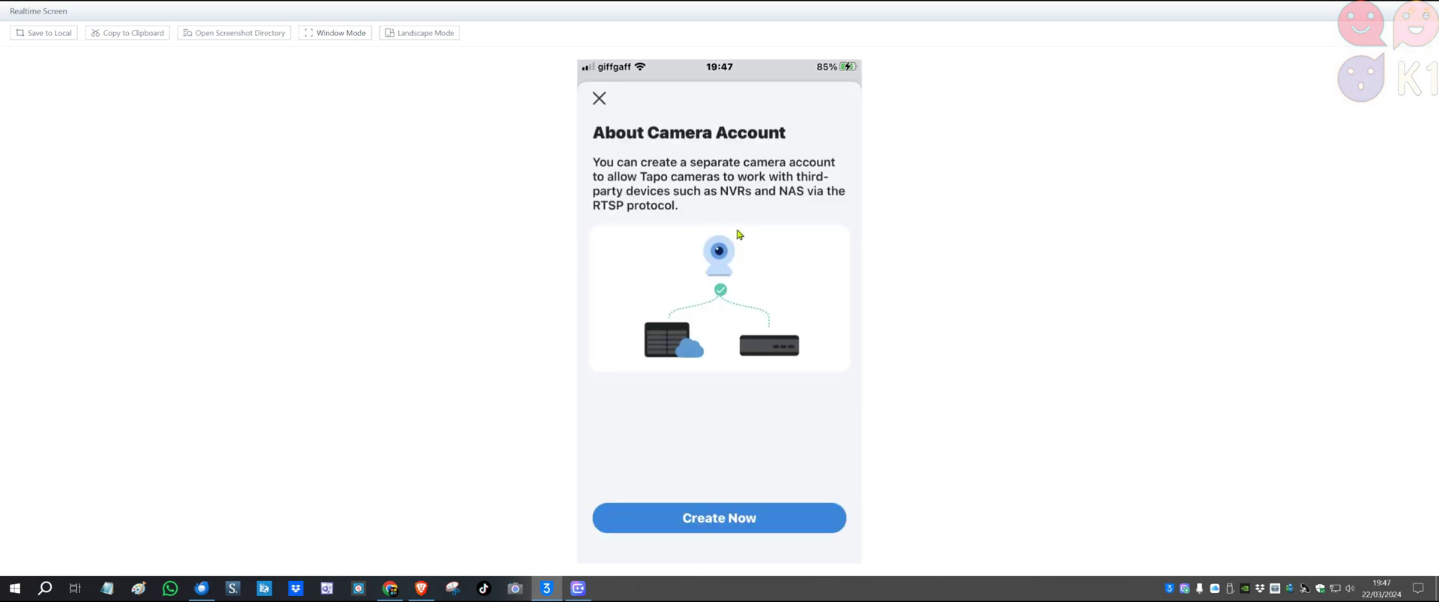
pyautogui.click(739, 519)
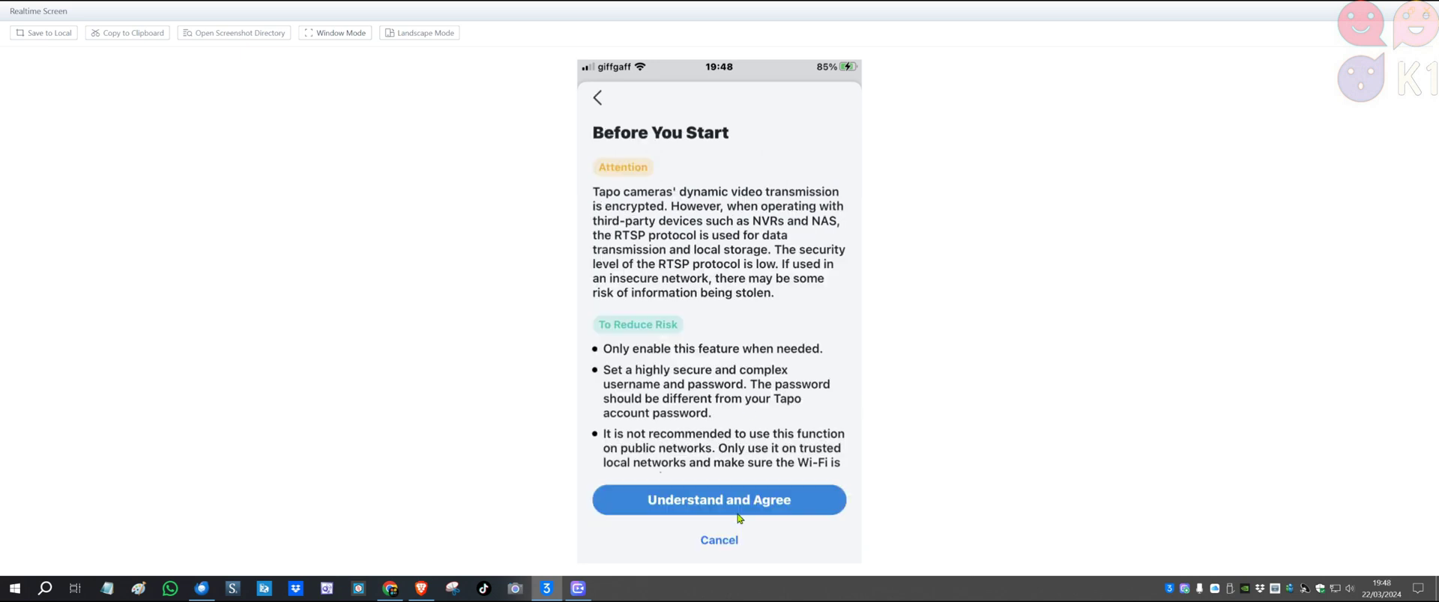
# Accept the RTSP security notice and reveal the typed camera account password
pyautogui.click(738, 515)
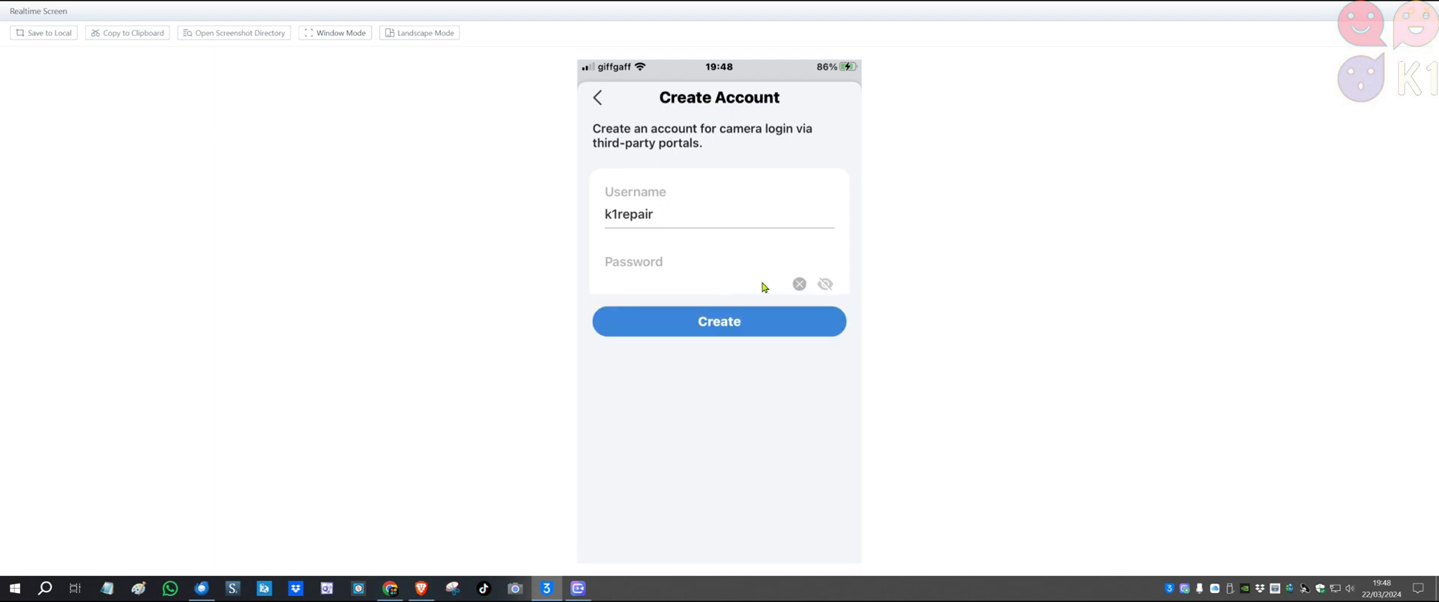
pyautogui.click(823, 284)
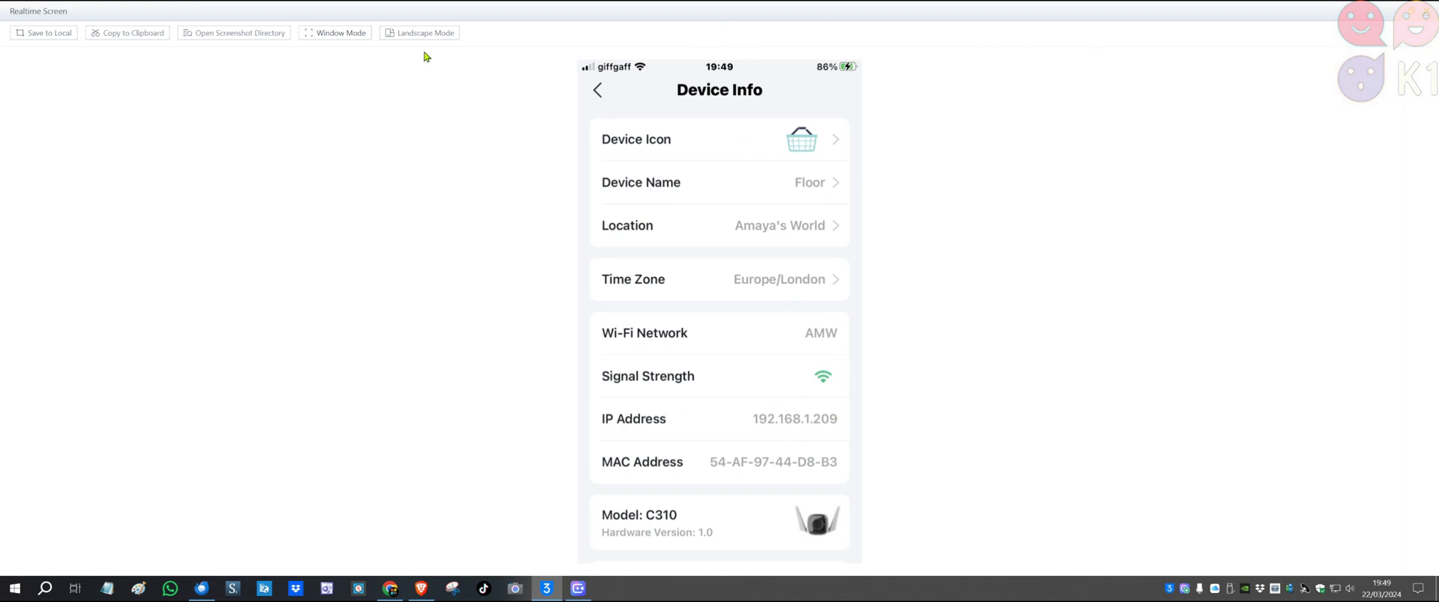
# Move the phone mirror aside, launch iSpy 64, and add an ONVIF Camera source
pyautogui.click(362, 33)
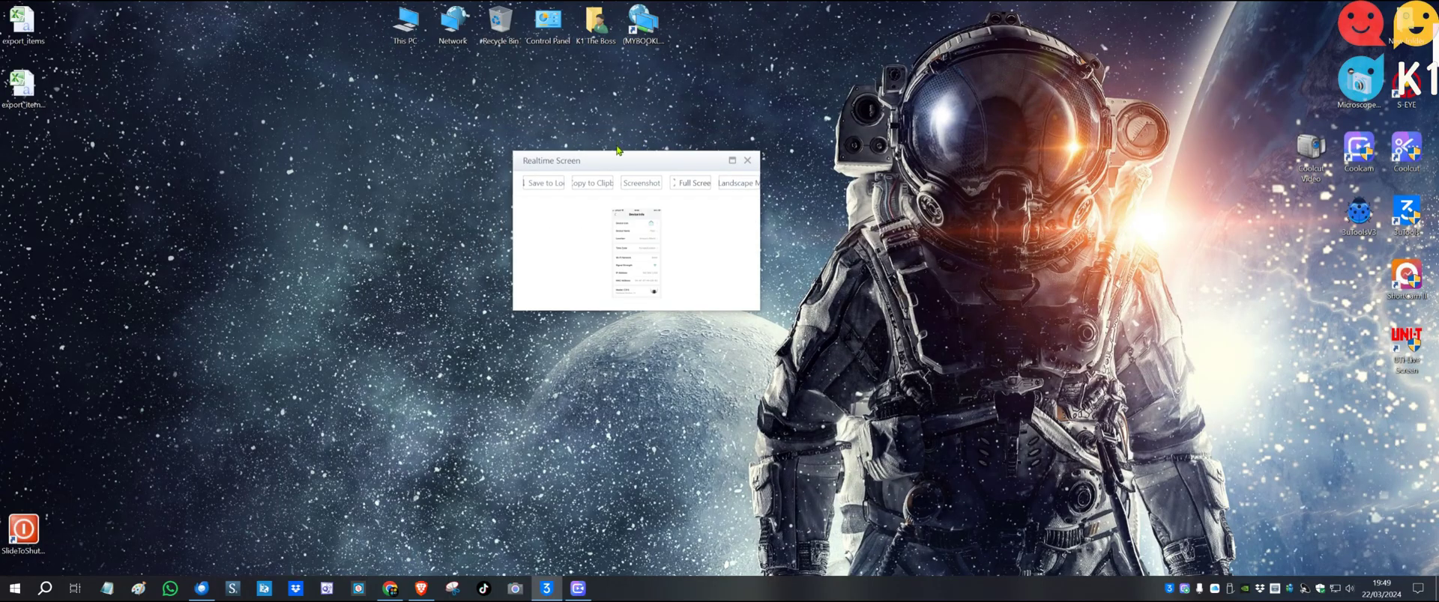
pyautogui.moveTo(621, 159); pyautogui.dragTo(1438, 341)
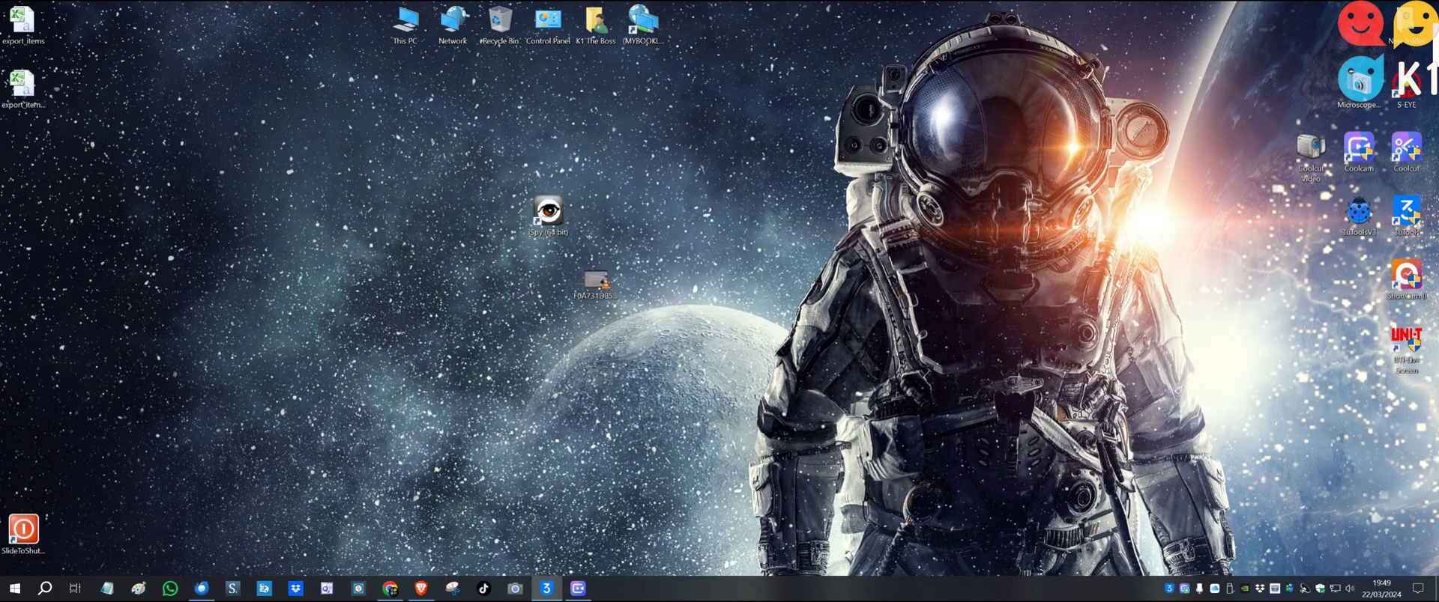
pyautogui.doubleClick(550, 215)
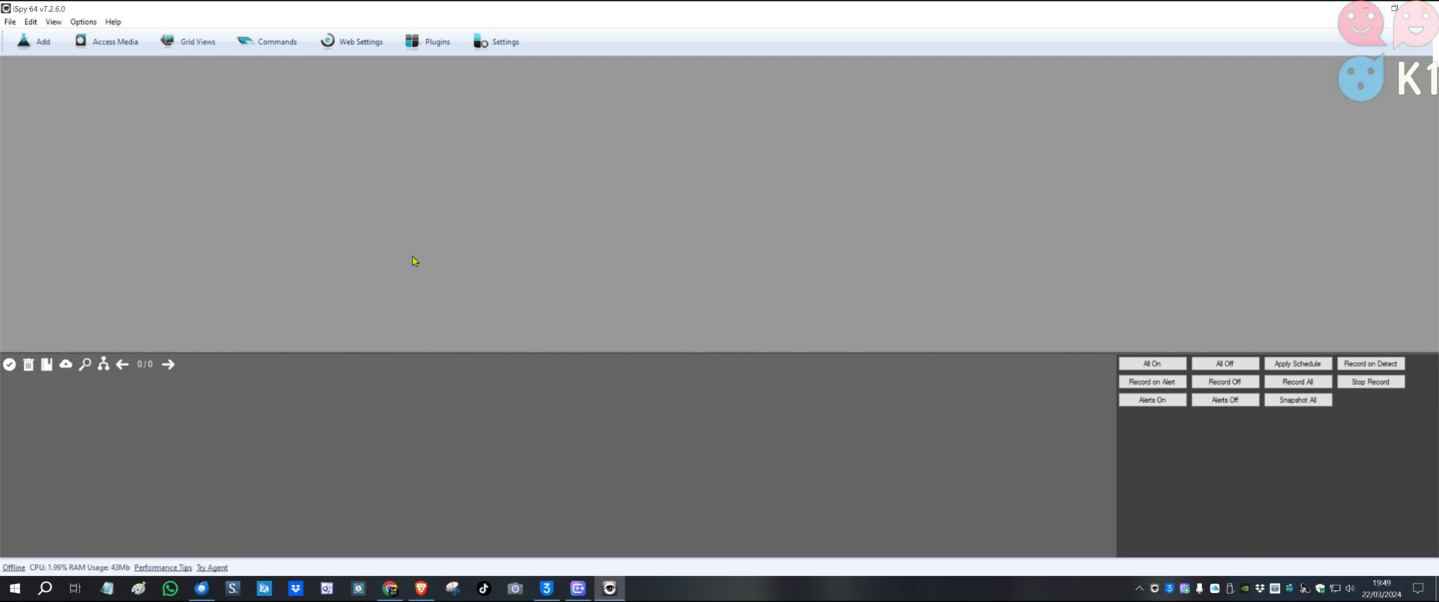
pyautogui.click(33, 49)
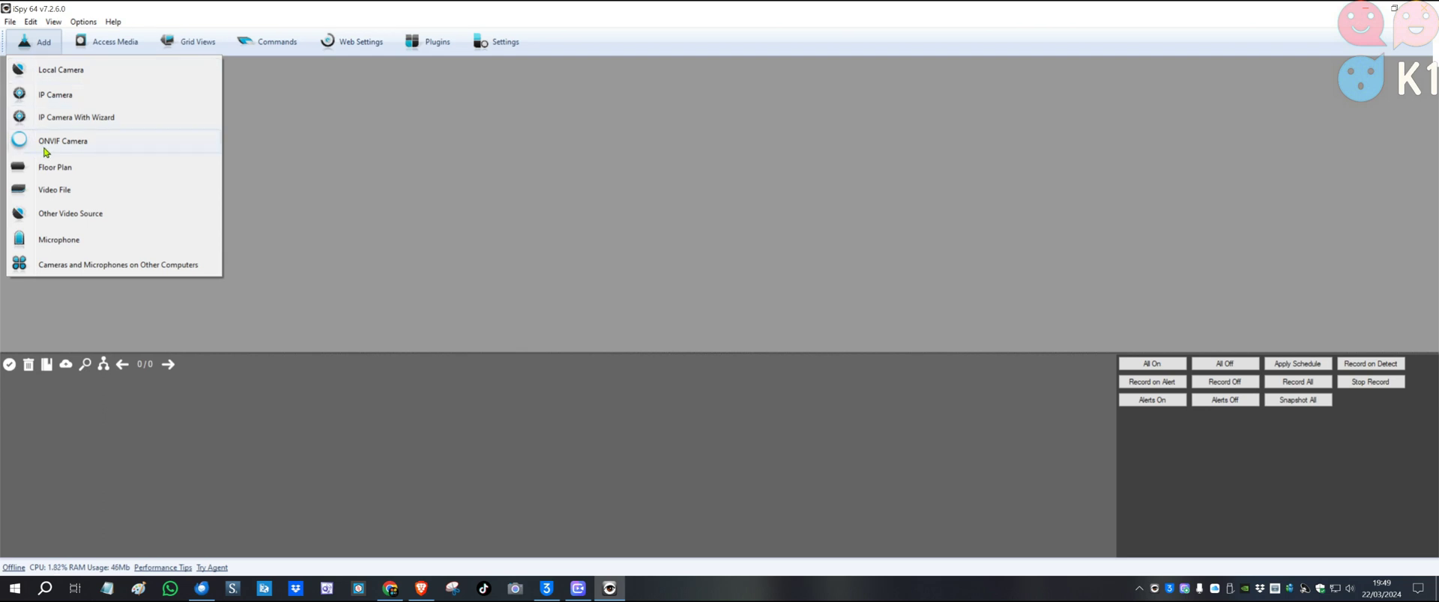
pyautogui.click(84, 146)
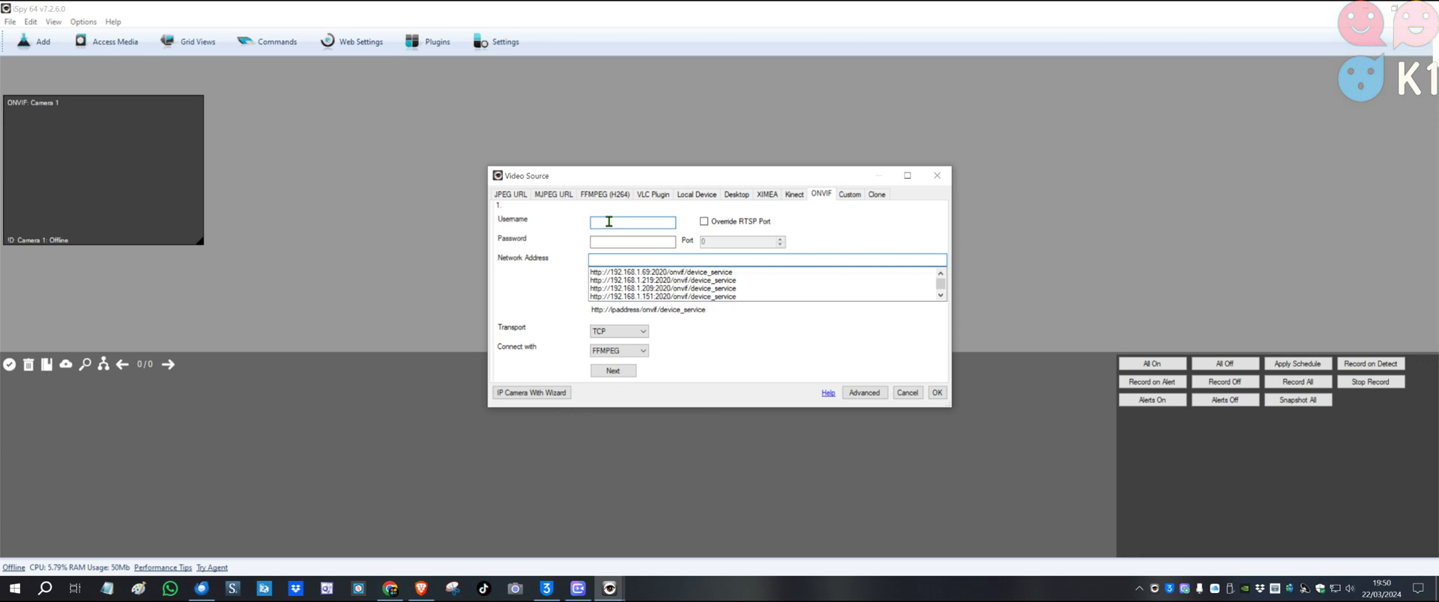
# Enter the camera account credentials, select the 192.168.1.209 device service, and fetch its streams
pyautogui.click(633, 242)
pyautogui.write('•')
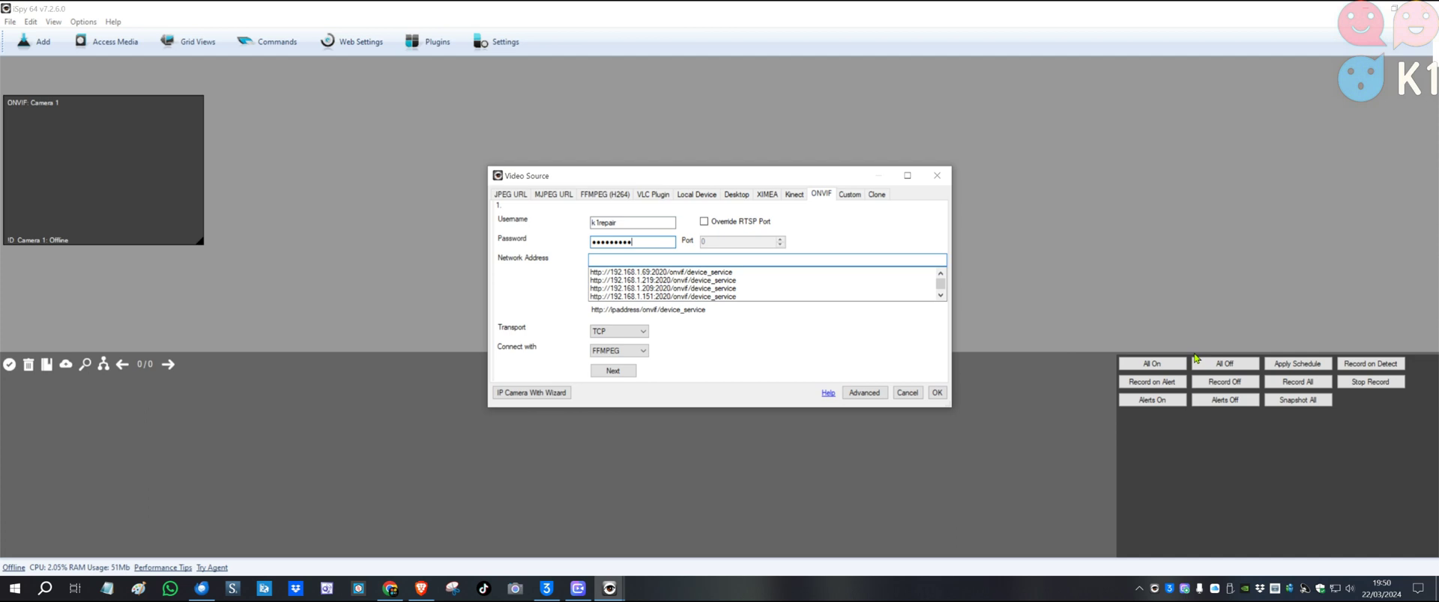
pyautogui.click(643, 288)
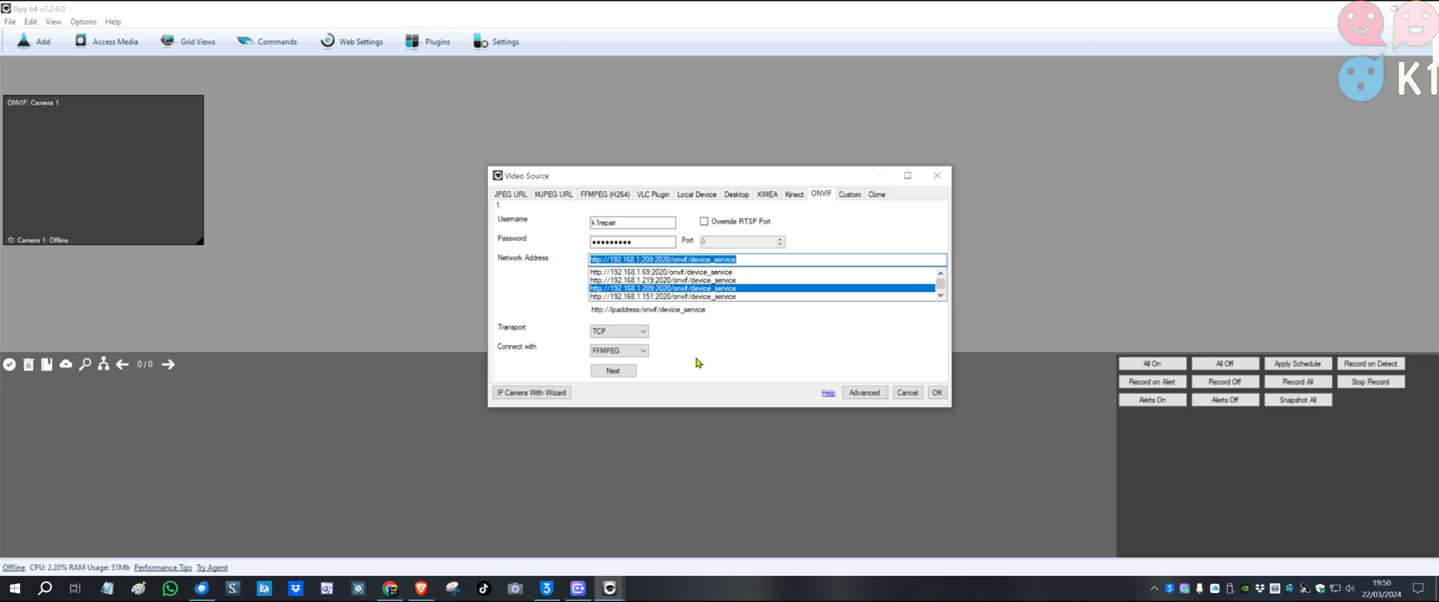
pyautogui.click(612, 372)
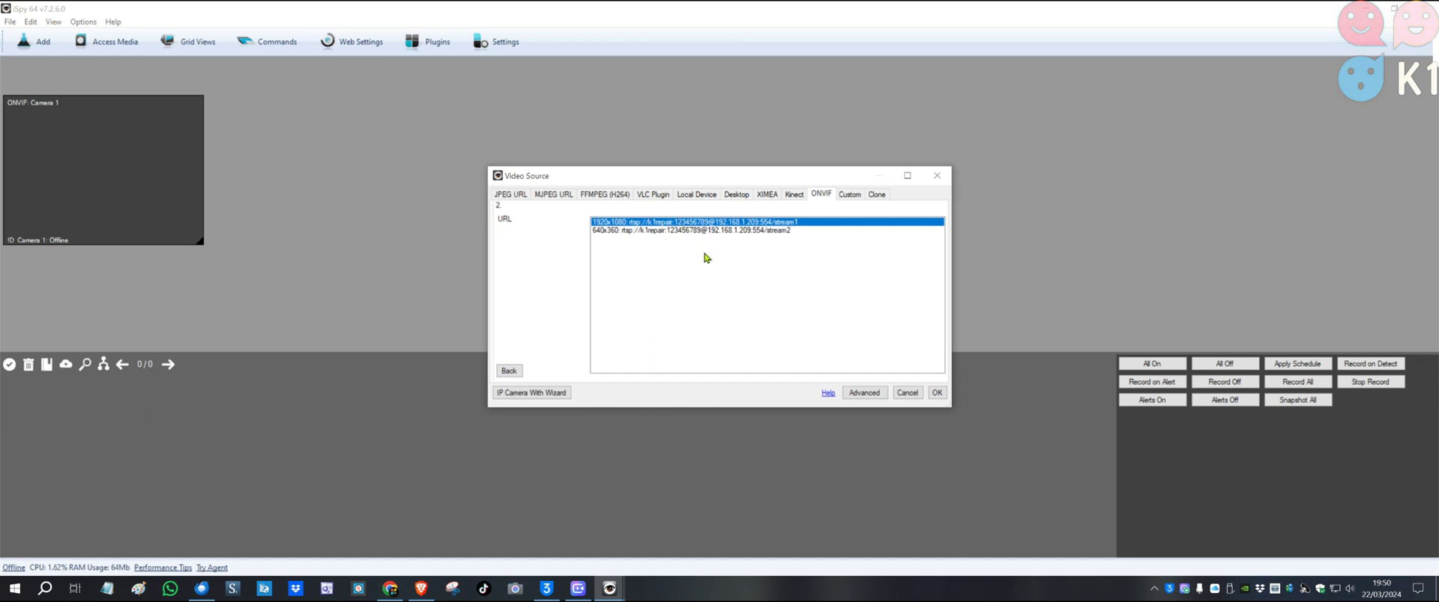
# Accept the 1920x1080 stream and finish saving the shop camera as Camera 0
pyautogui.click(936, 392)
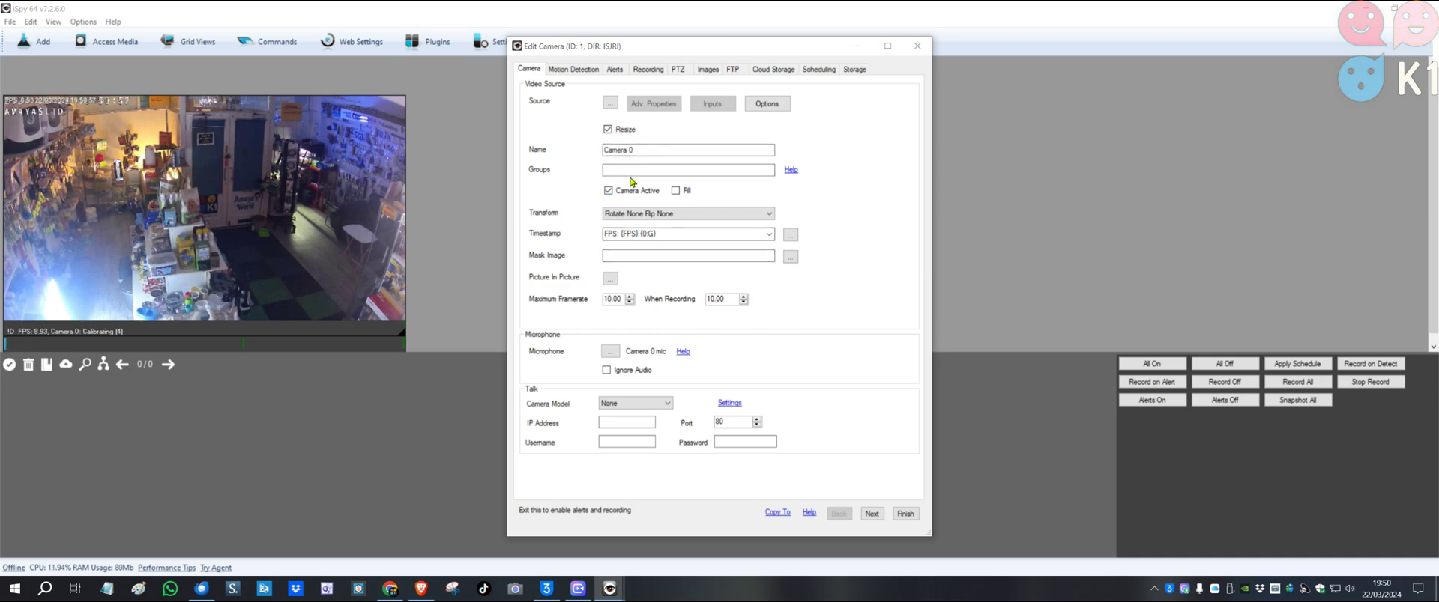
pyautogui.click(907, 516)
# Drag the shop camera tile to the centre and then back to the top-left
pyautogui.moveTo(255, 159)
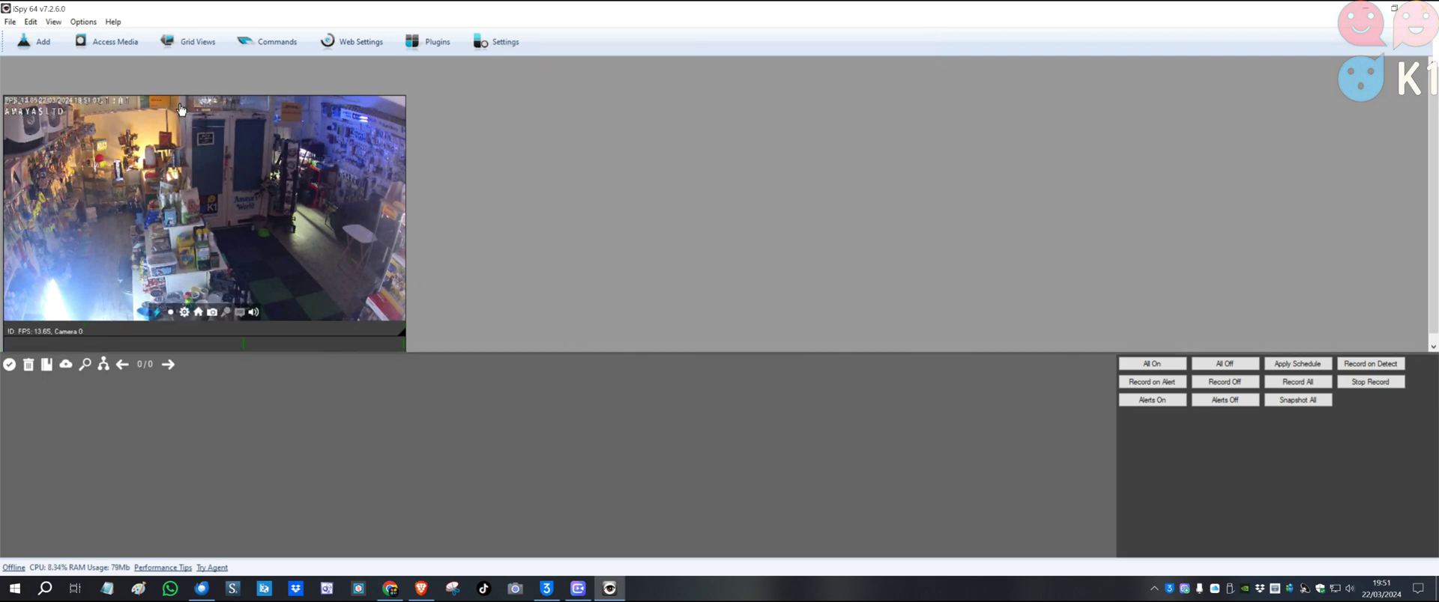
pyautogui.moveTo(179, 104); pyautogui.dragTo(587, 122)
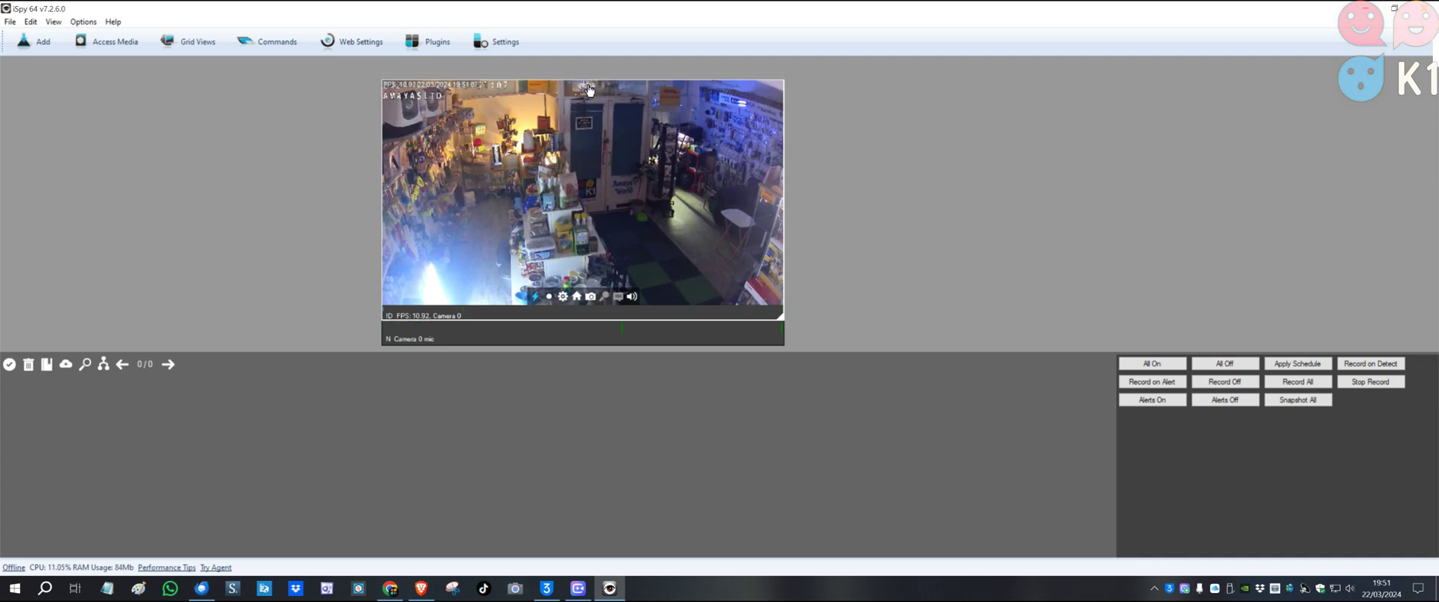
pyautogui.moveTo(579, 90); pyautogui.dragTo(203, 75)
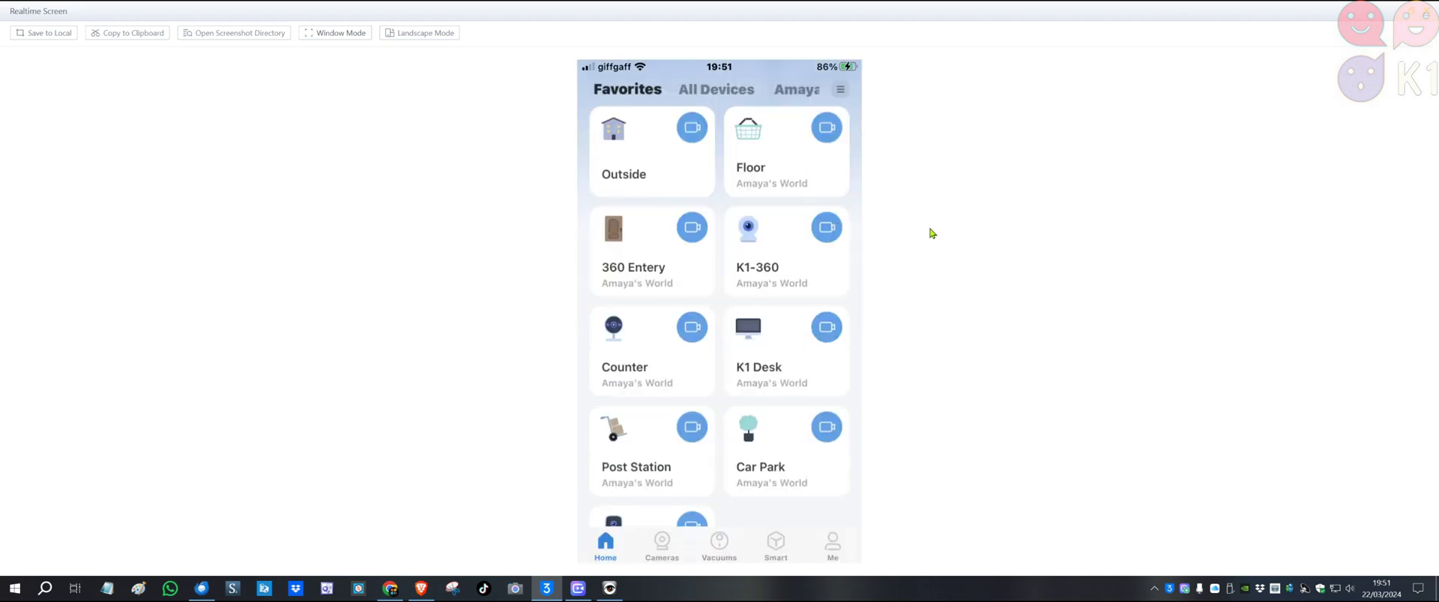
# Open the Outside camera's Pan & Tilt view to read IP 192.168.1.69, then return to iSpy
pyautogui.click(662, 176)
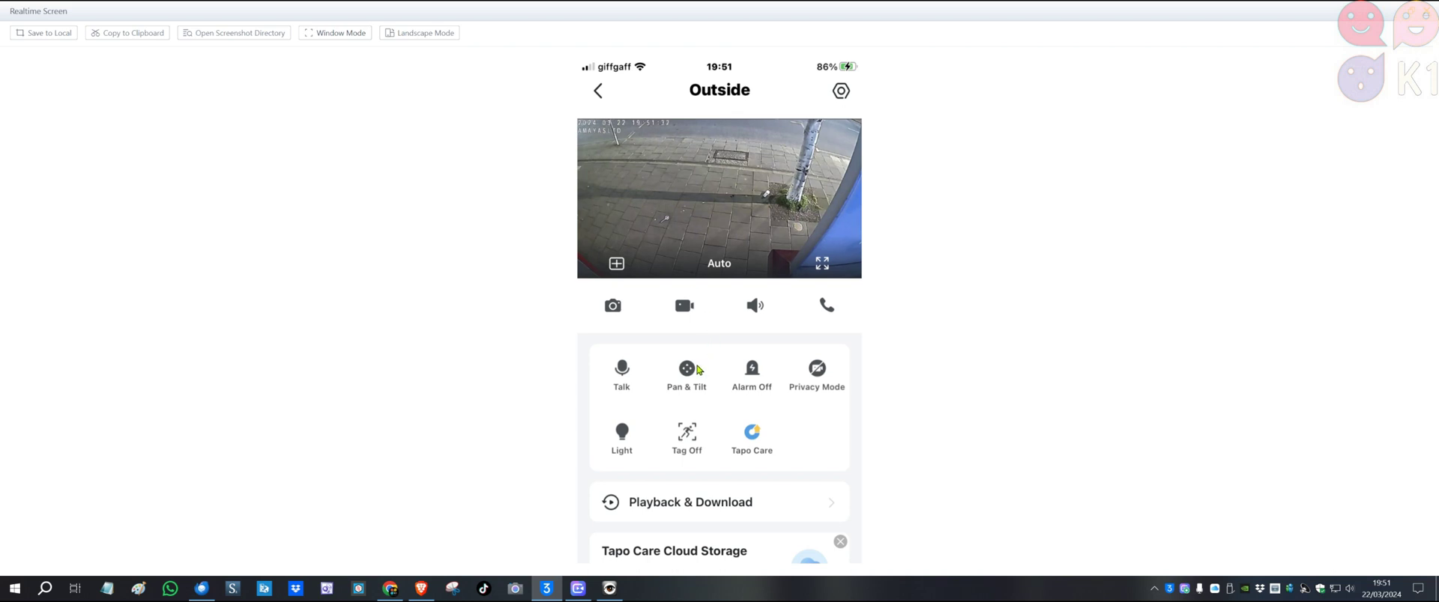
pyautogui.click(688, 369)
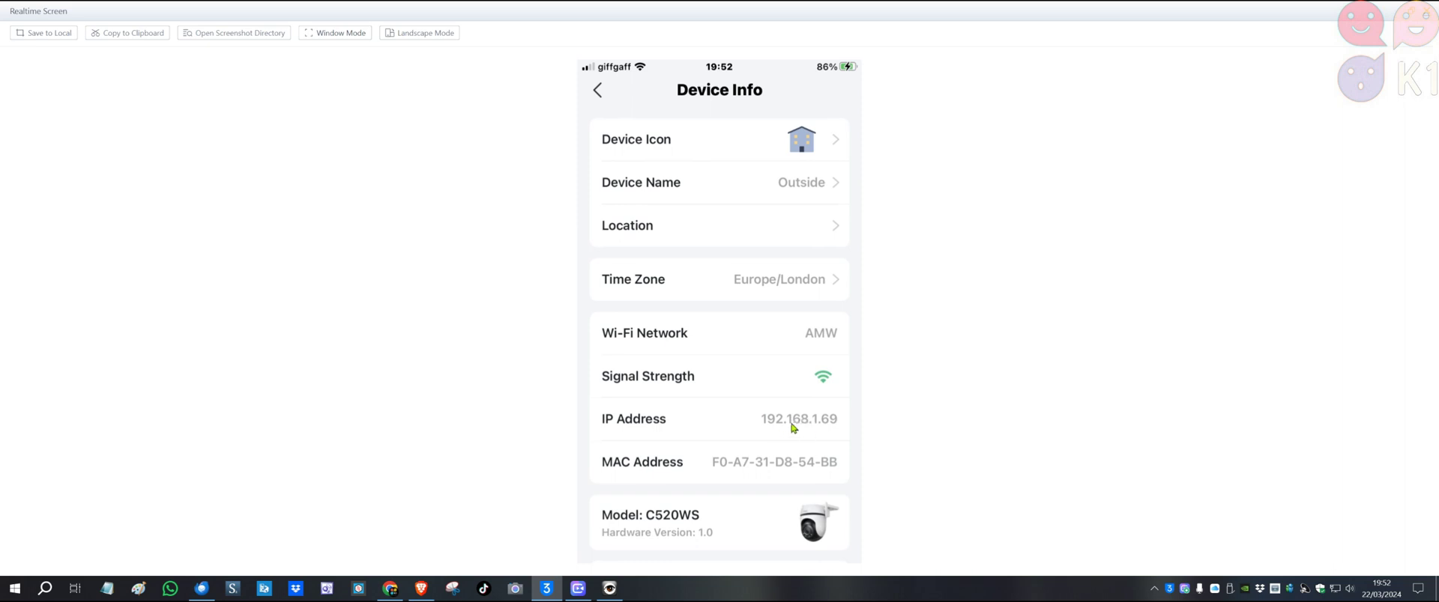
pyautogui.moveTo(771, 19); pyautogui.dragTo(1101, 180)
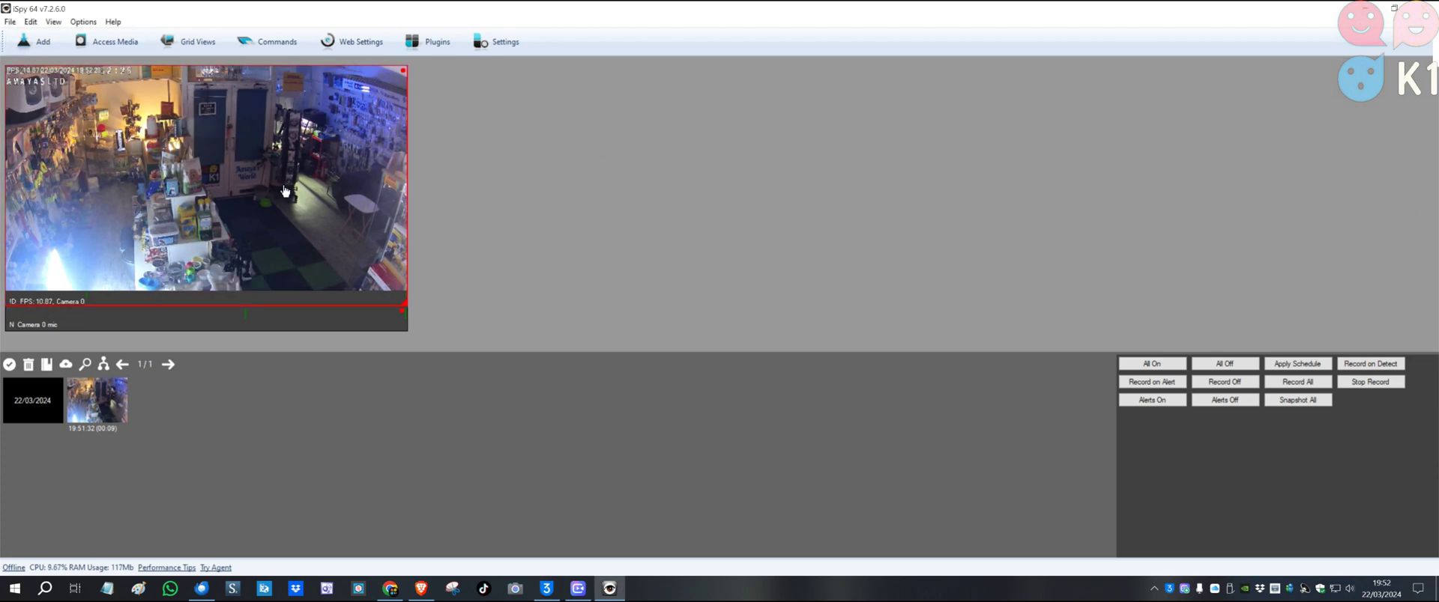
# Start adding a new ONVIF camera and enter the camera account's username and password
pyautogui.click(42, 43)
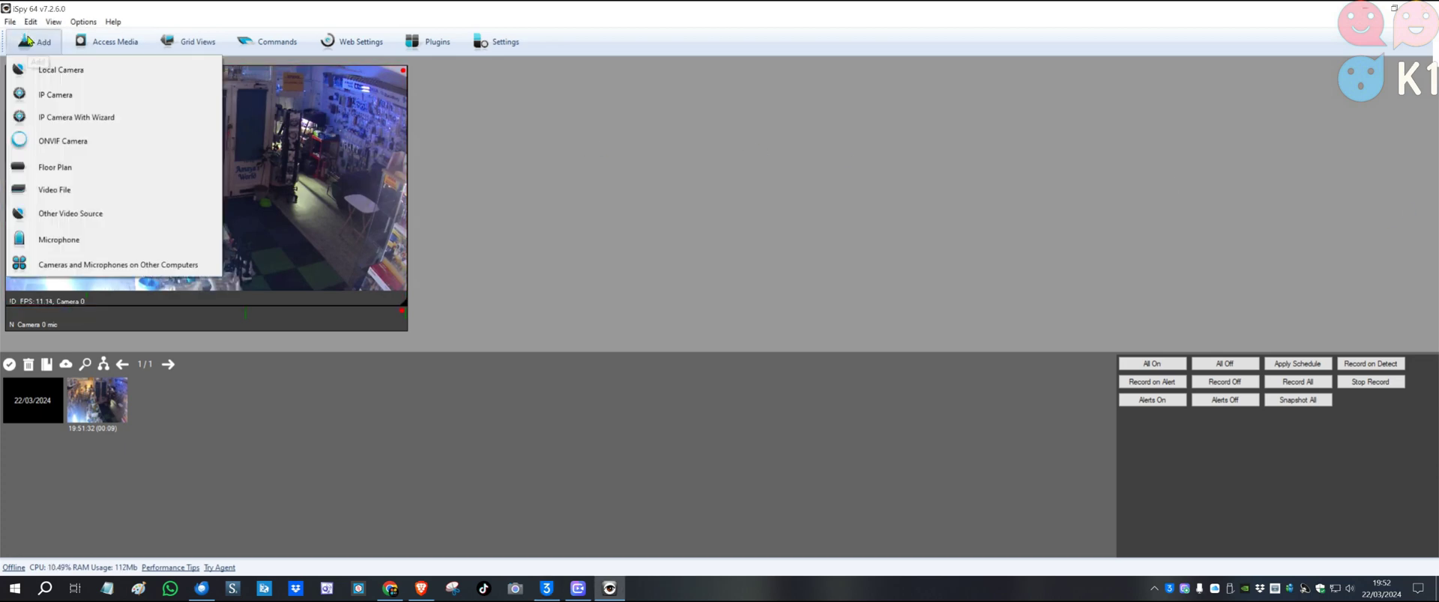
pyautogui.click(60, 142)
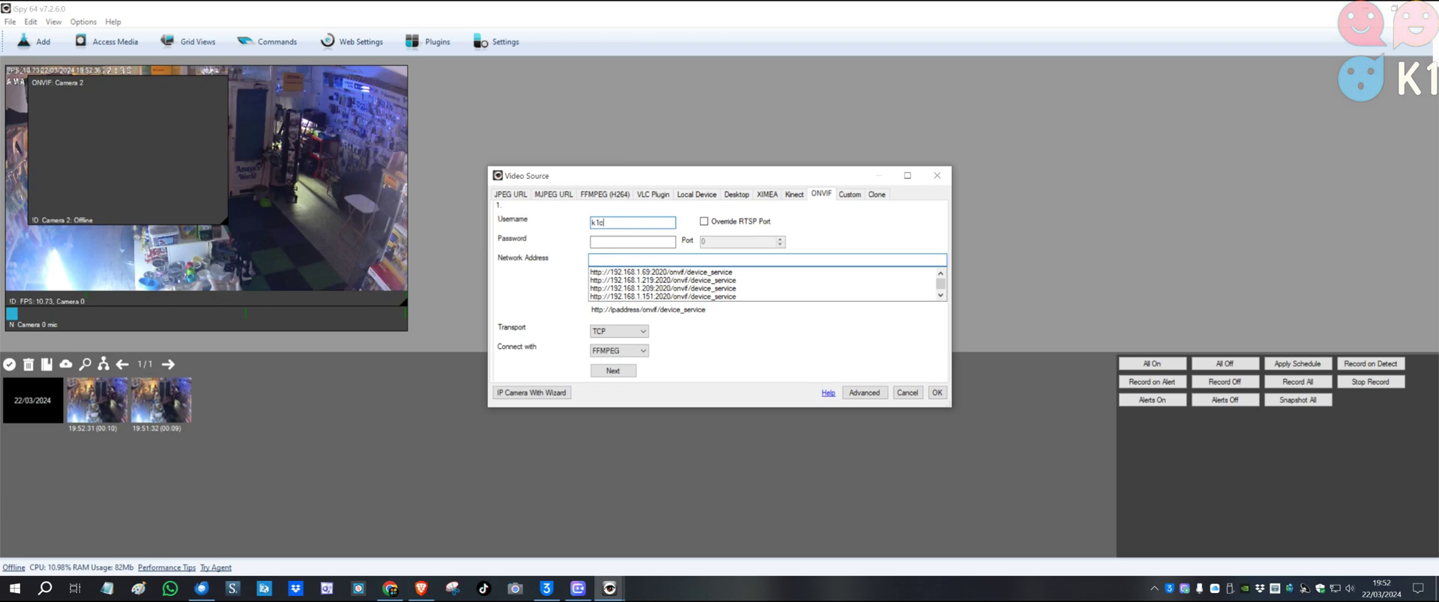
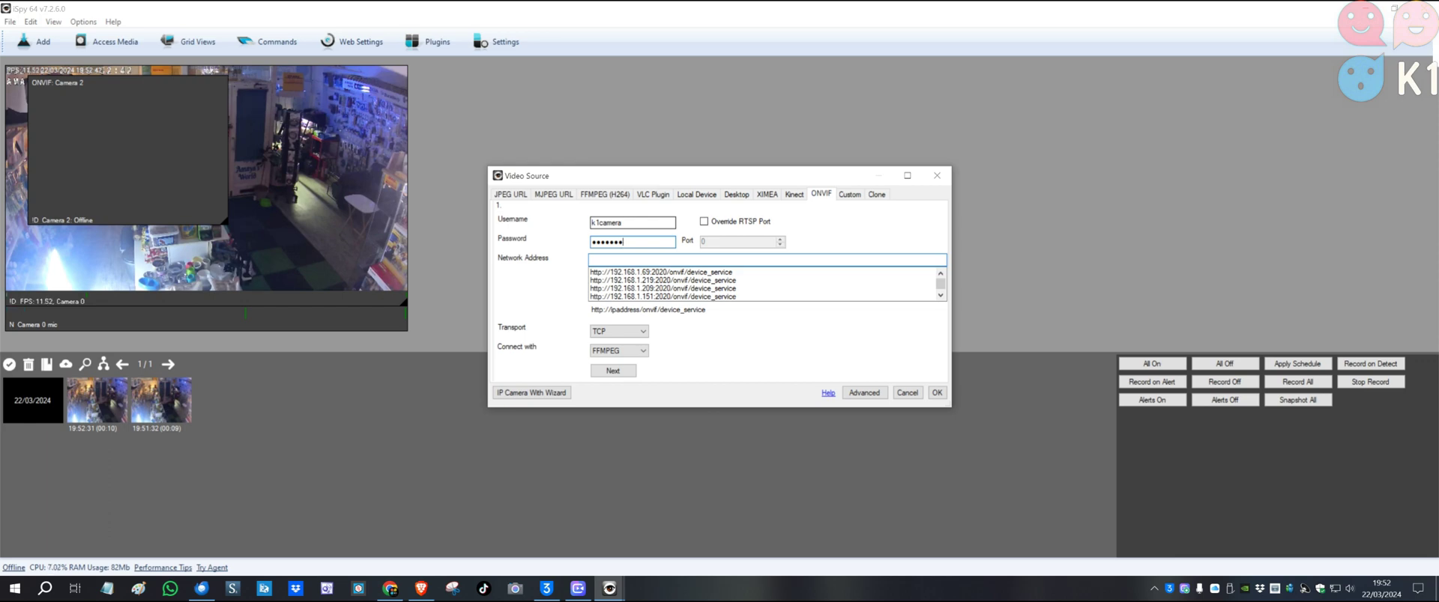
# Try the 192.168.1.69 address, dismiss the no-media-endpoints failure, and bring the phone mirror forward
pyautogui.click(660, 272)
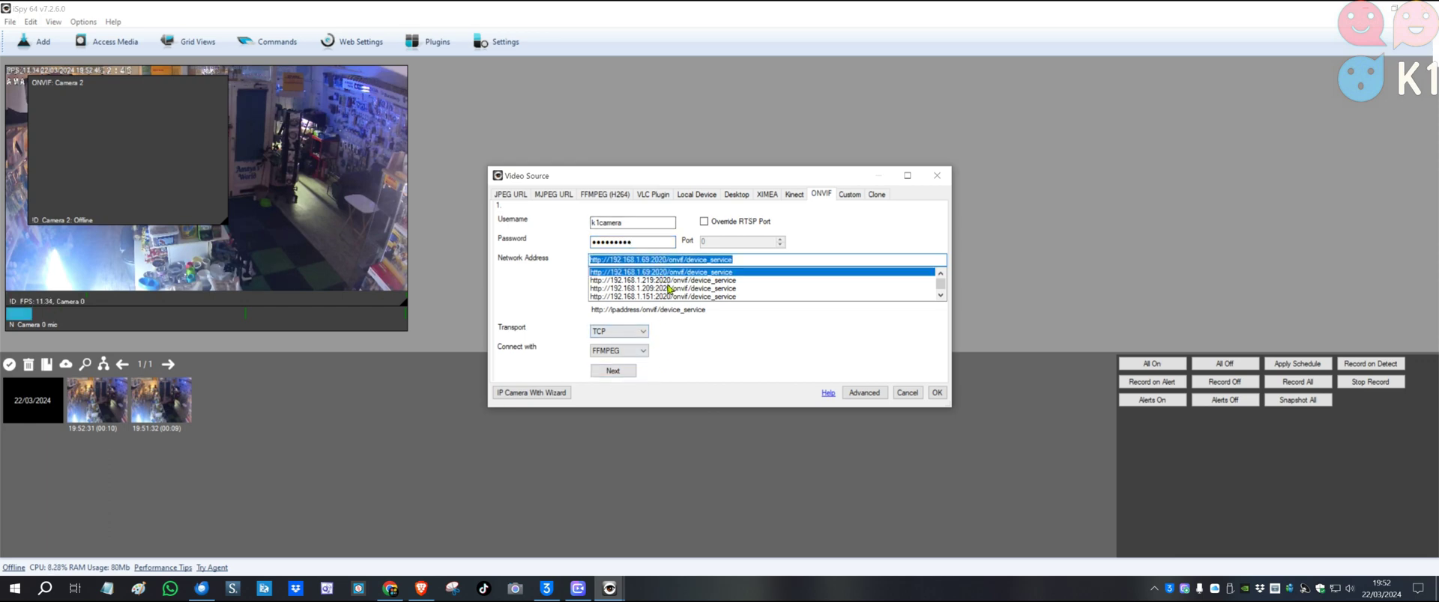
pyautogui.click(613, 371)
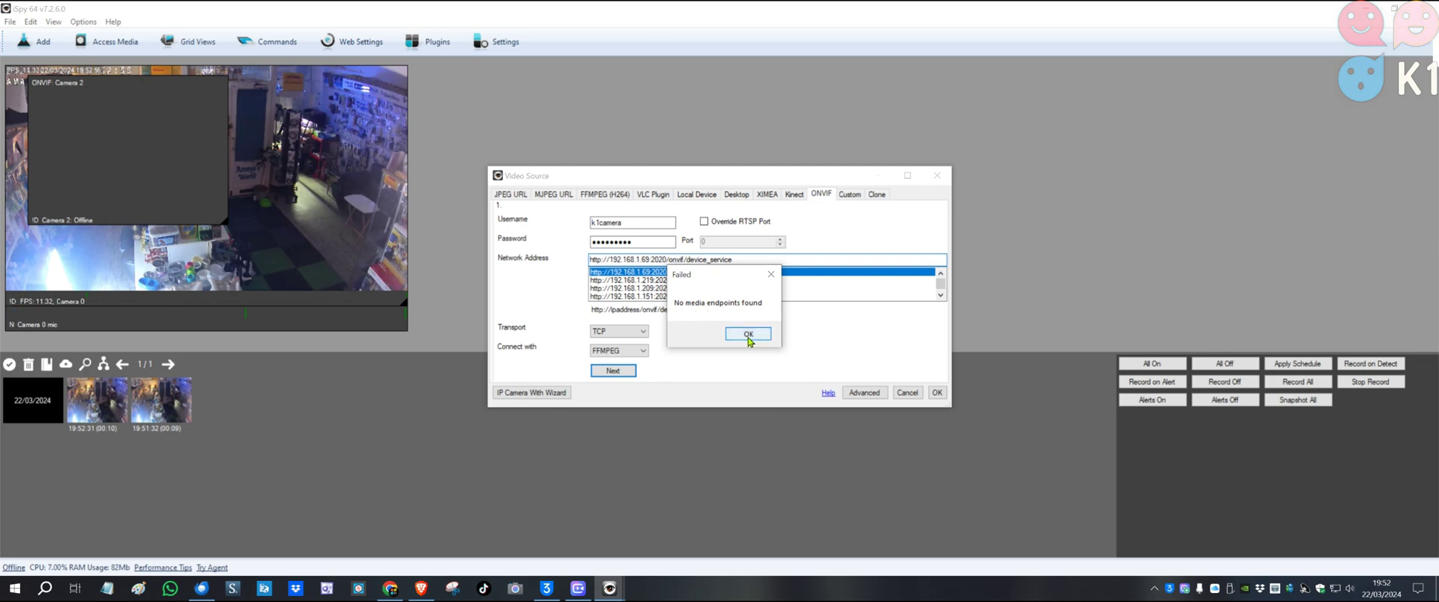
pyautogui.click(748, 335)
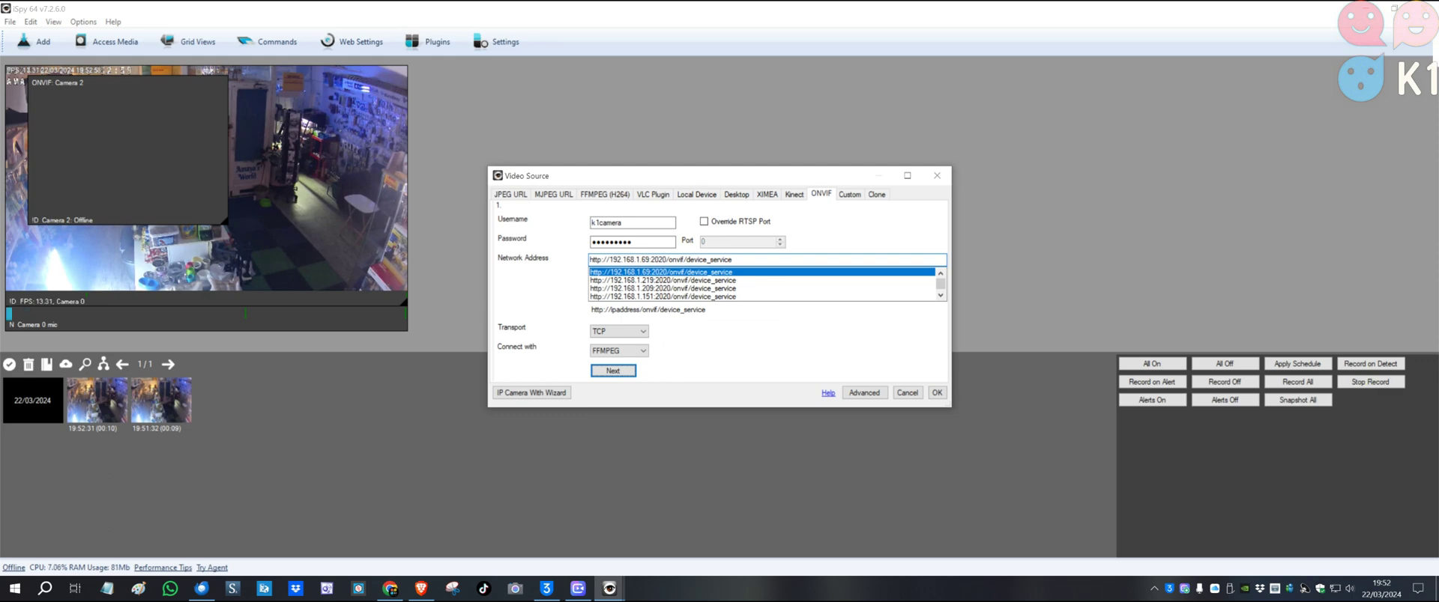
pyautogui.hotkey('alt', 'Tab')
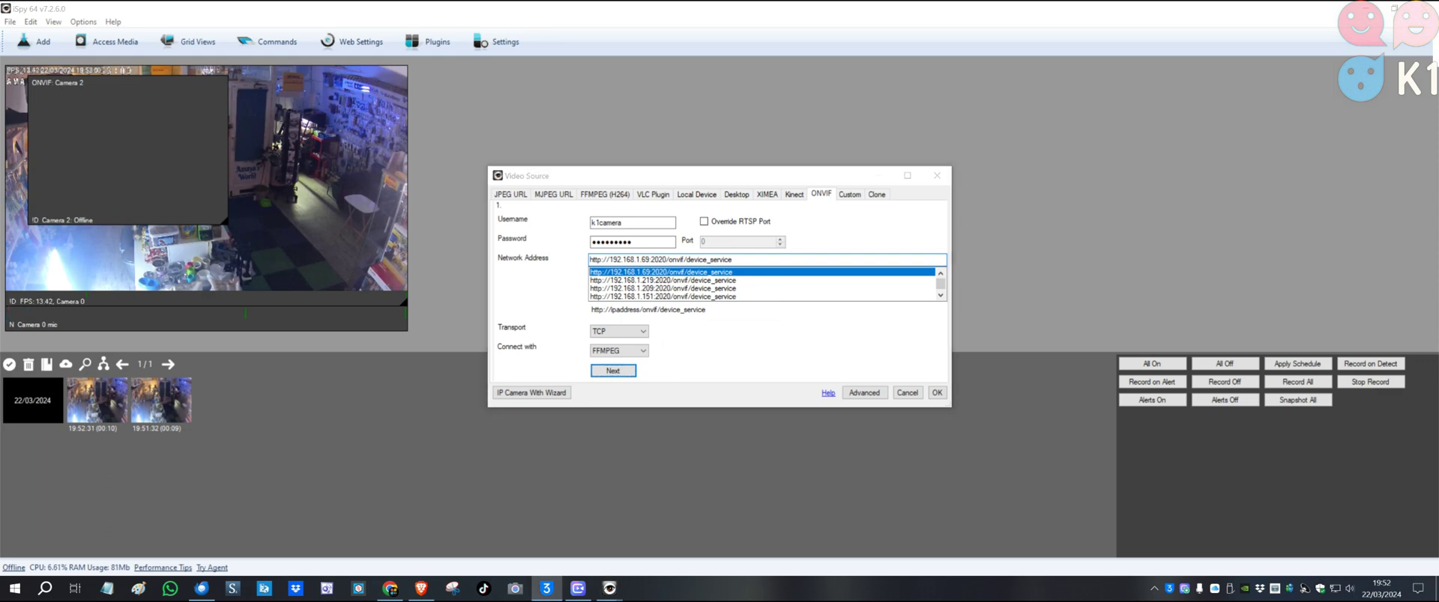
pyautogui.moveTo(1106, 205); pyautogui.dragTo(808, 184)
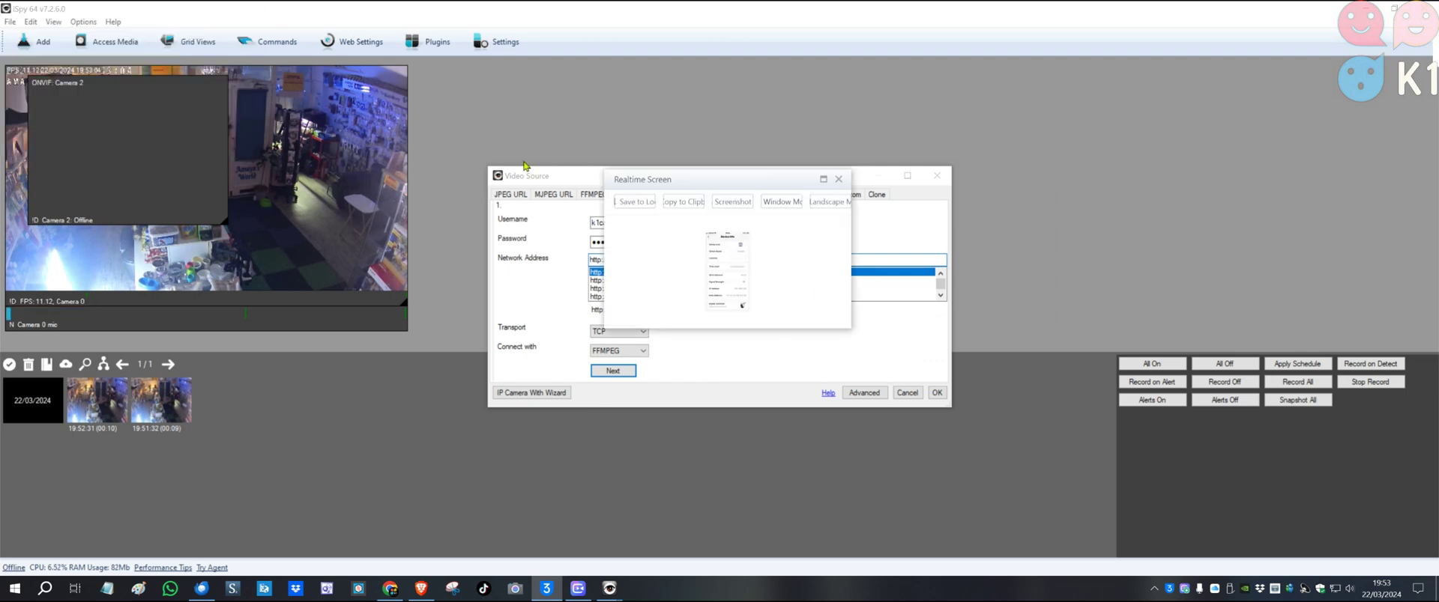
# Enlarge the phone mirror to read the camera account's username, then shrink it back
pyautogui.click(822, 179)
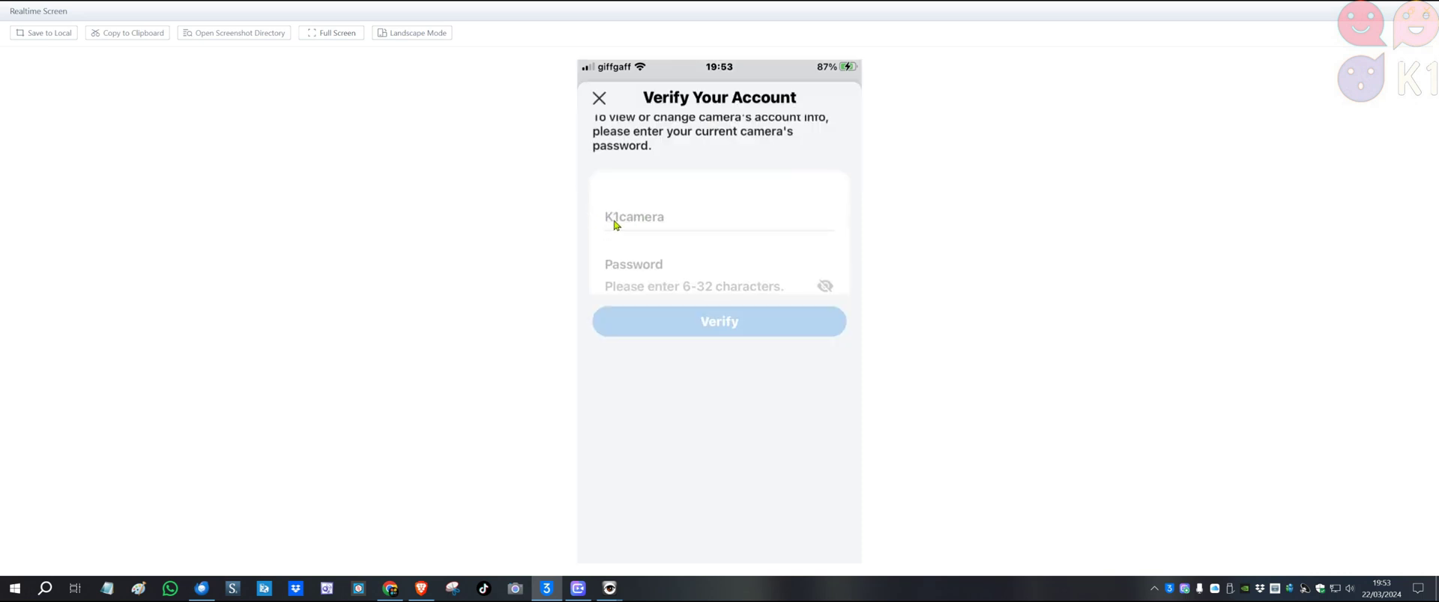
pyautogui.click(331, 32)
# Back in iSpy, fix the username's capitalisation and add the 192.168.1.69 camera using its 1280x720 stream
pyautogui.moveTo(696, 181); pyautogui.dragTo(974, 205)
pyautogui.click(974, 206)
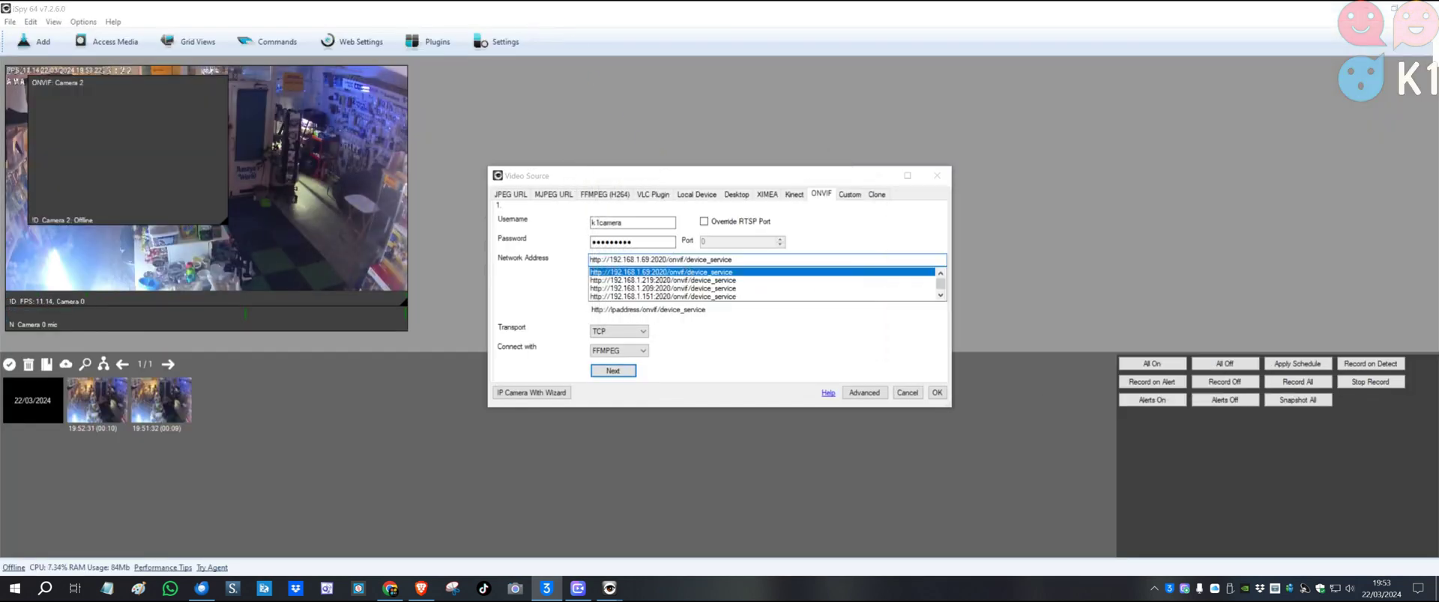
pyautogui.click(631, 223)
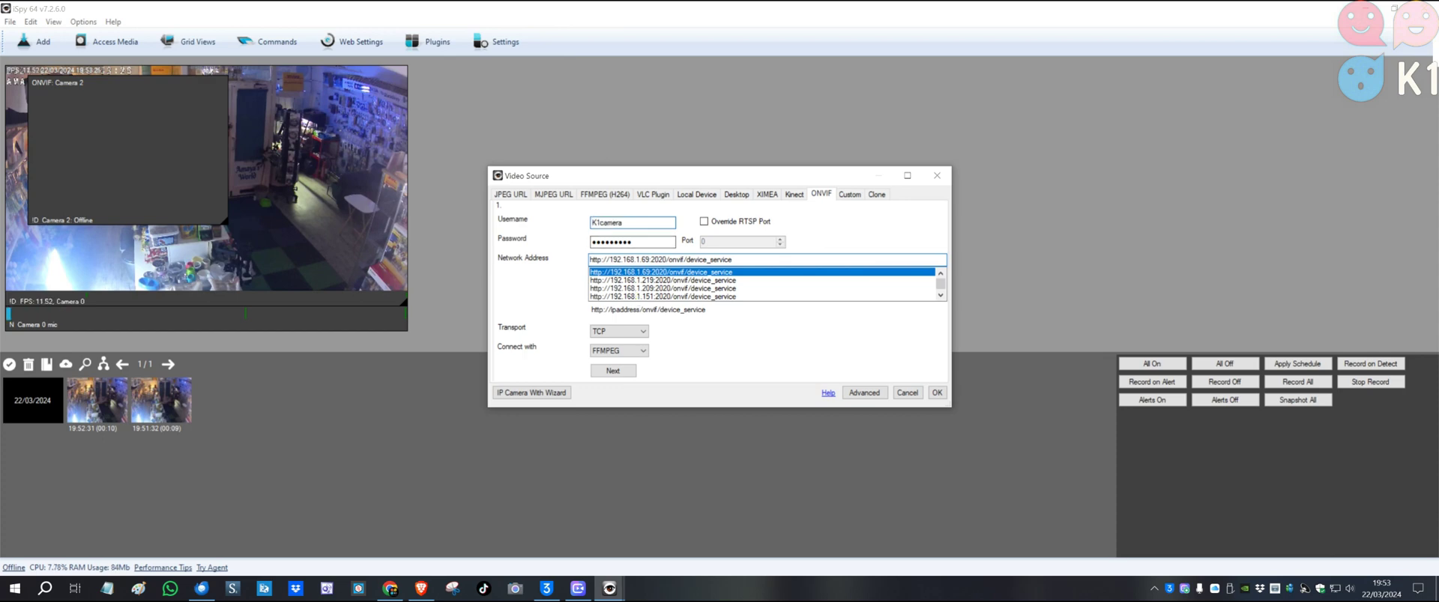
pyautogui.click(613, 371)
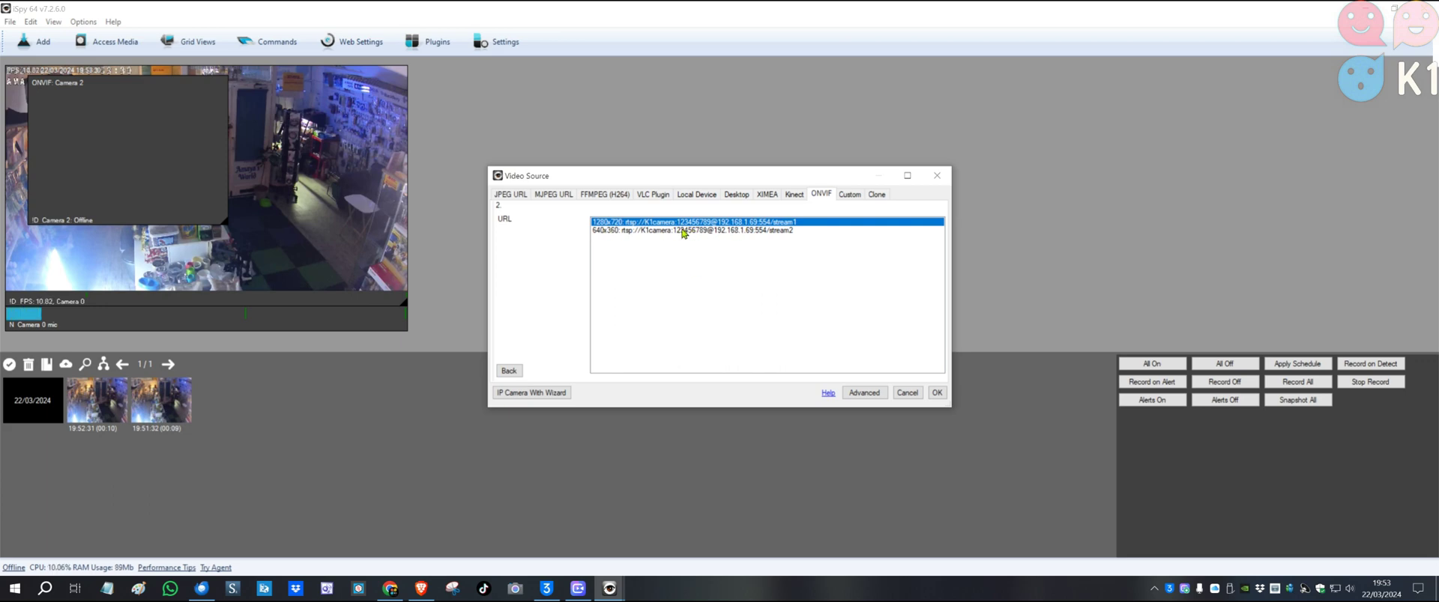
pyautogui.click(937, 394)
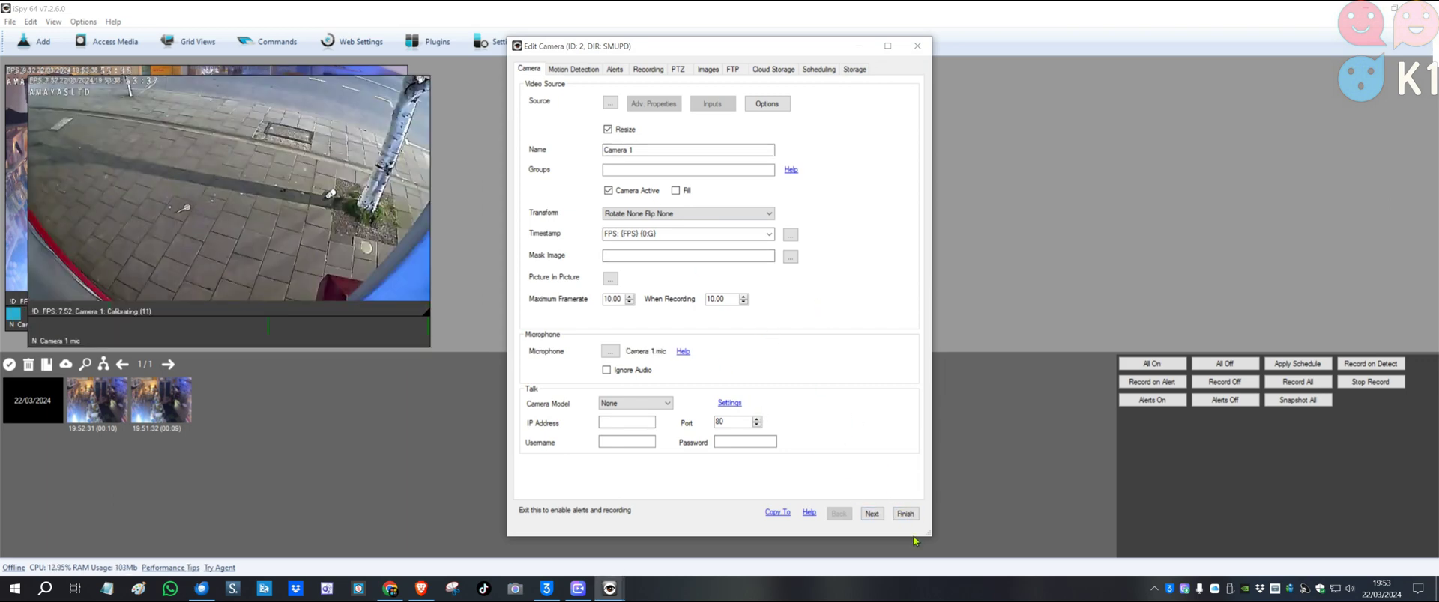
pyautogui.click(905, 514)
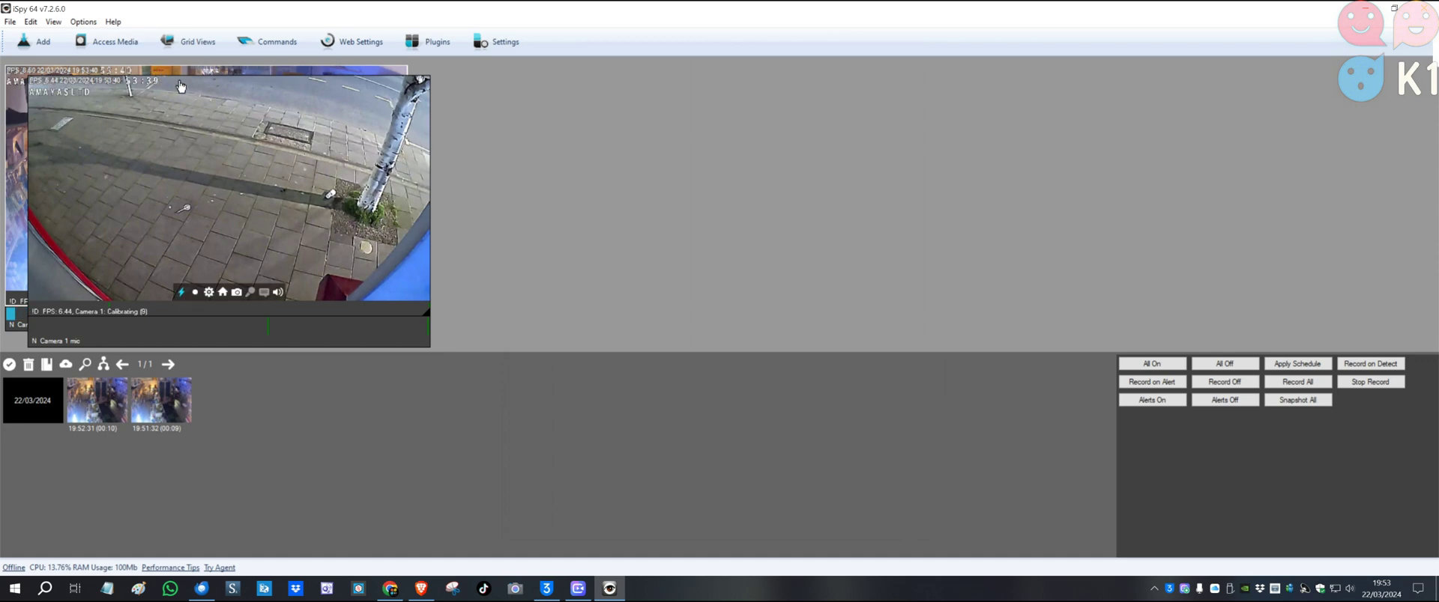
# Drag the Camera 1 street tile to the right of the Camera 0 shop tile
pyautogui.moveTo(180, 87); pyautogui.dragTo(694, 82)
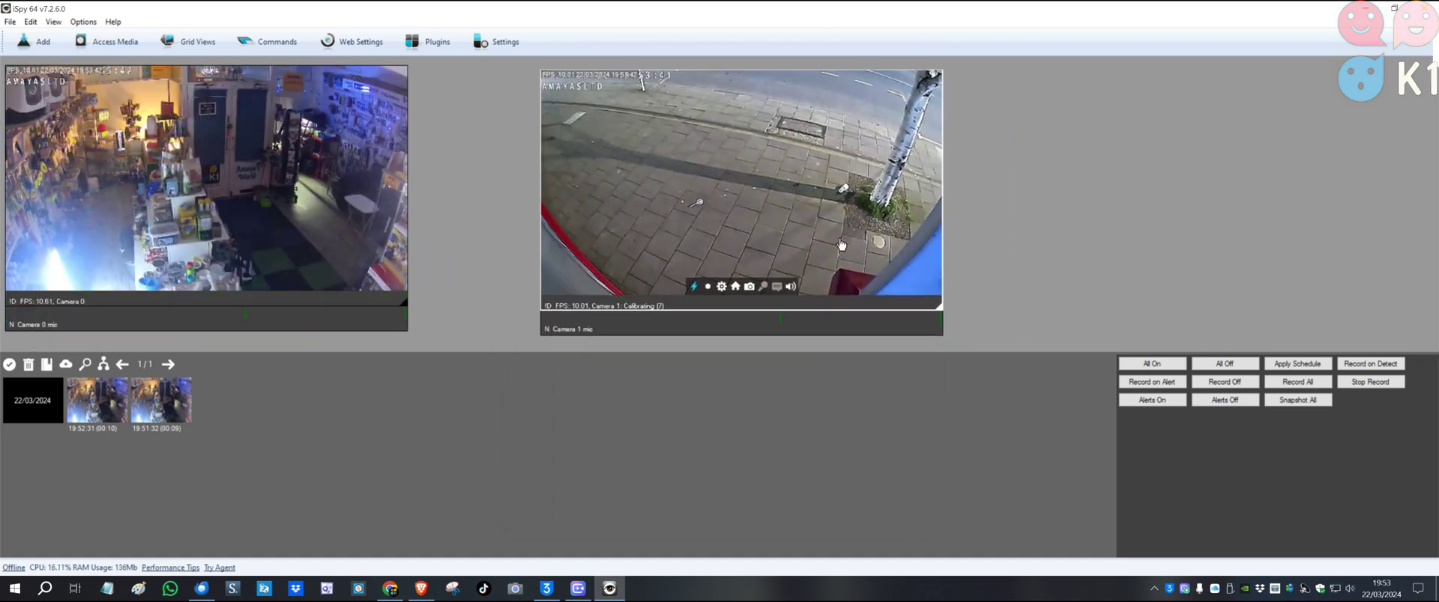